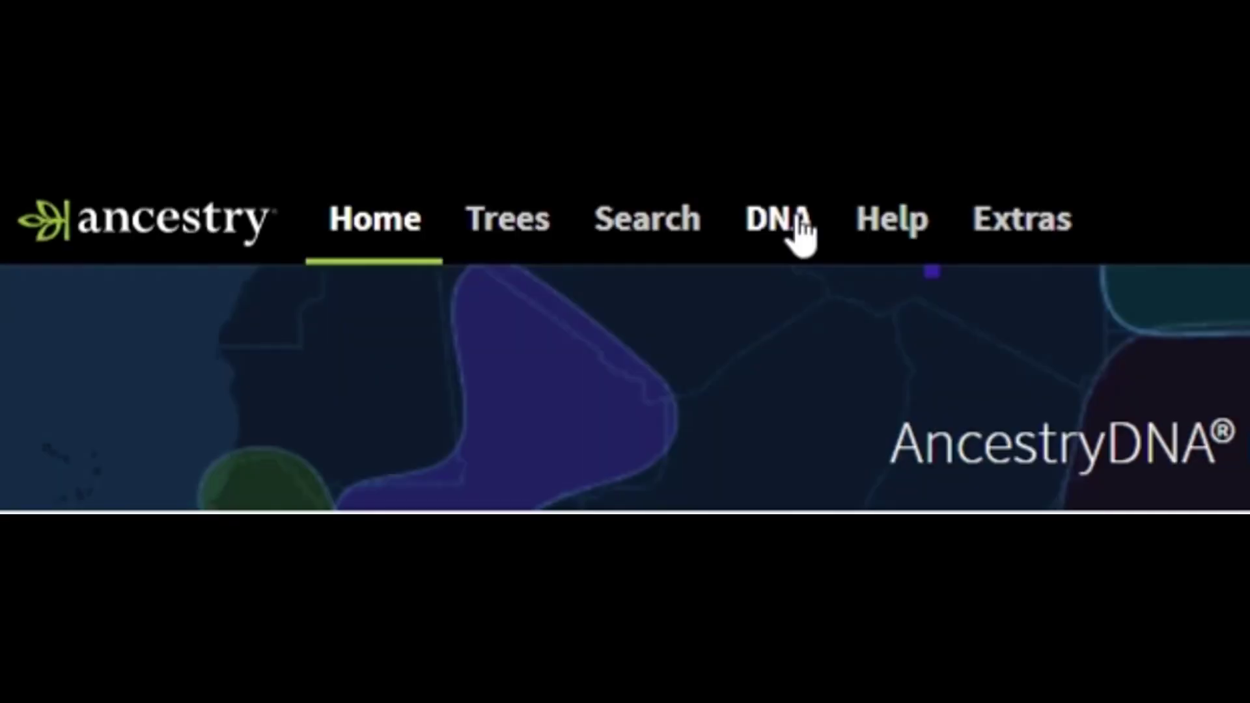
Step: From AncestryDNA results settings, request a DNA data download, confirming with the account password and acknowledgement
{"action": "left_click", "coordinate": [289, 305]}
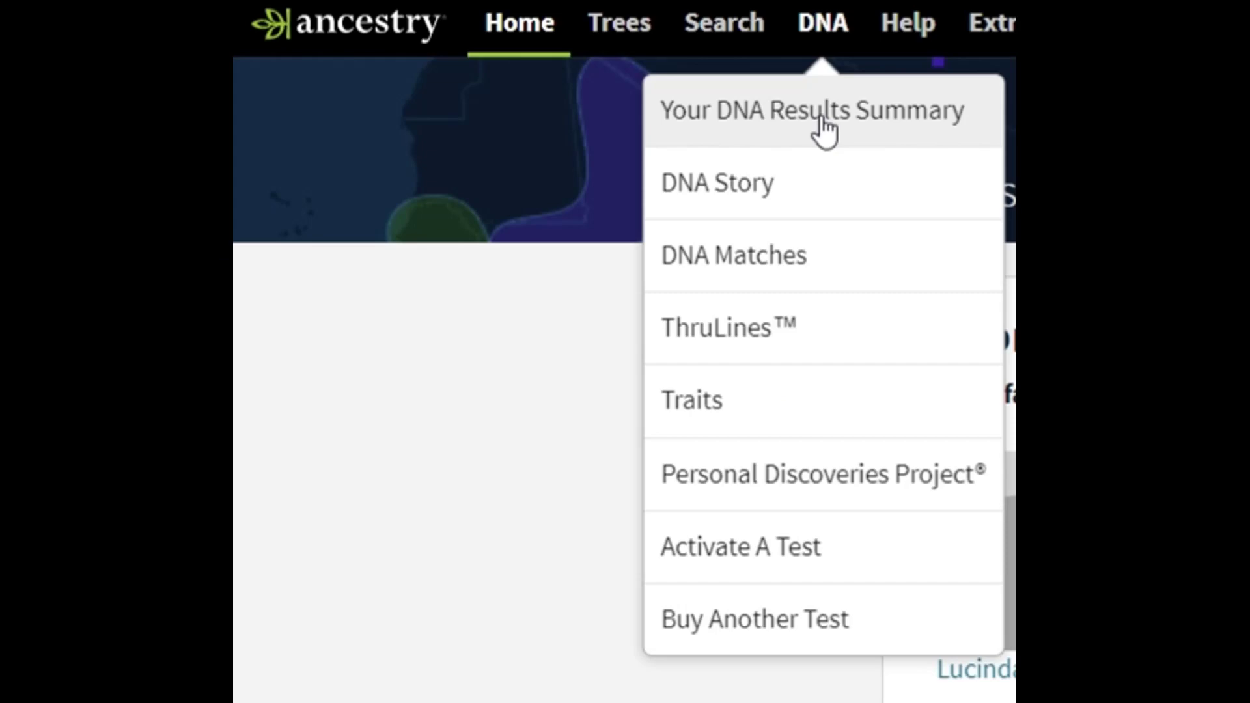
{"action": "left_click", "coordinate": [825, 130]}
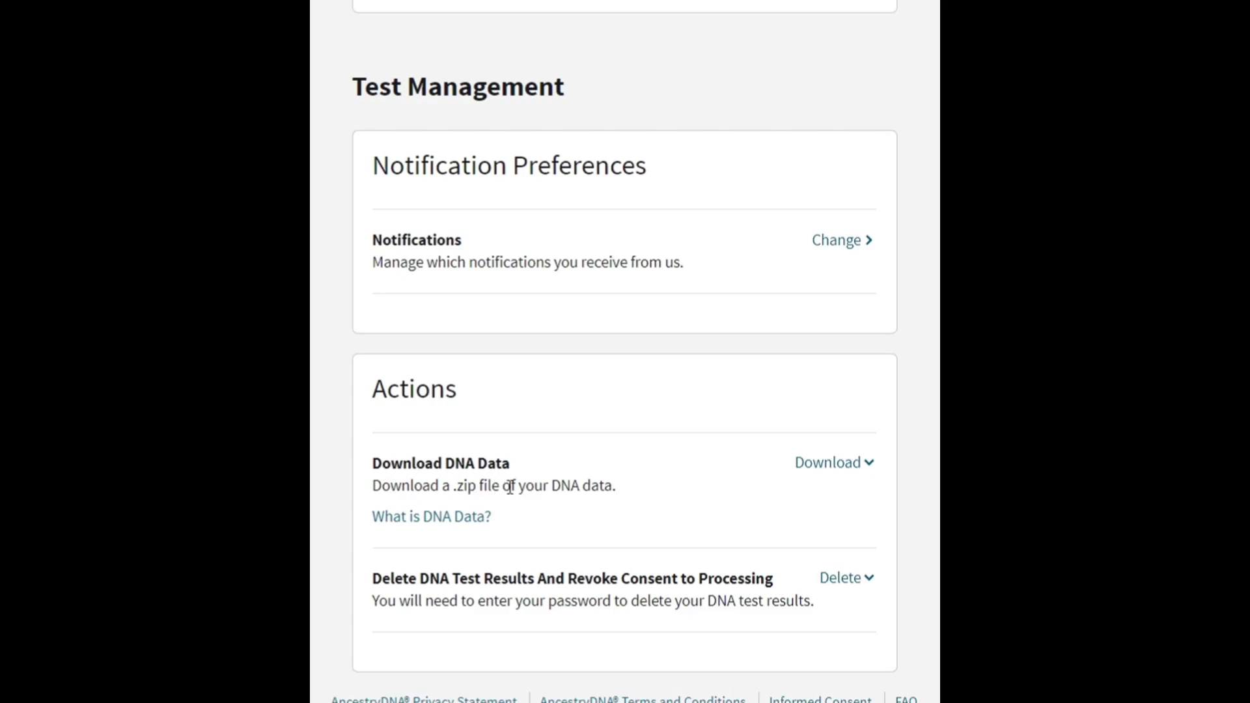
{"action": "left_click", "coordinate": [855, 465]}
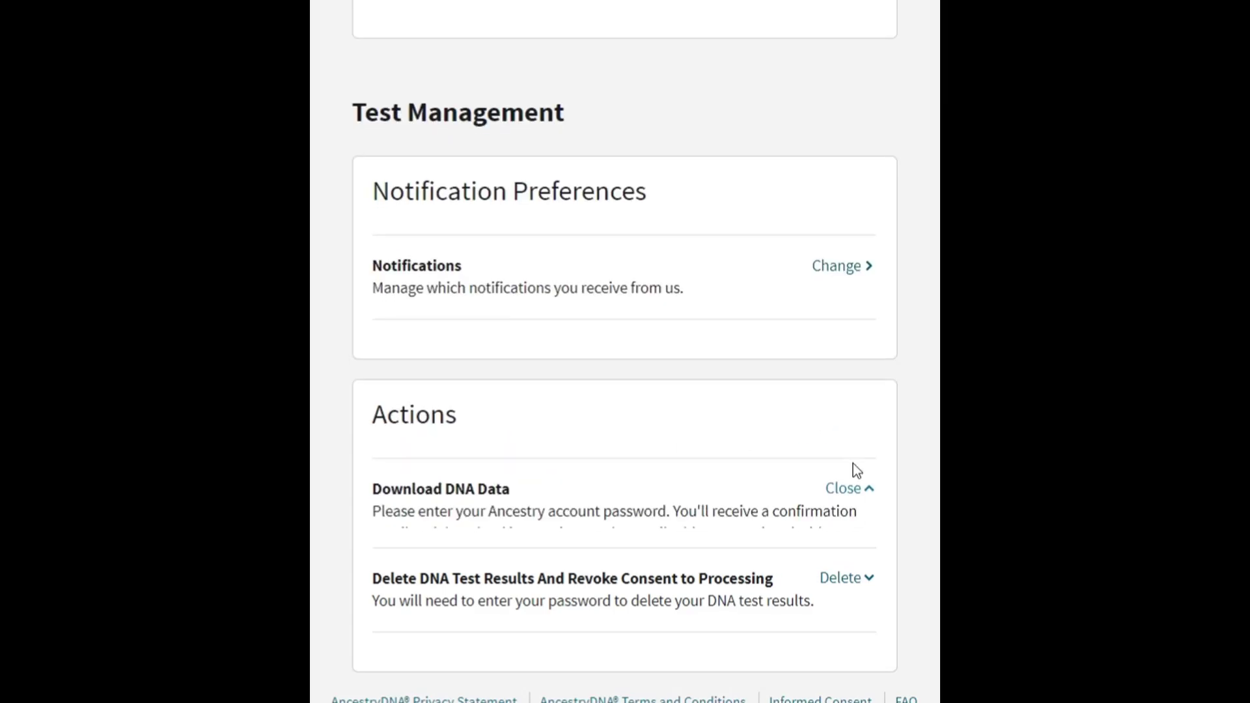
{"action": "left_click", "coordinate": [454, 636]}
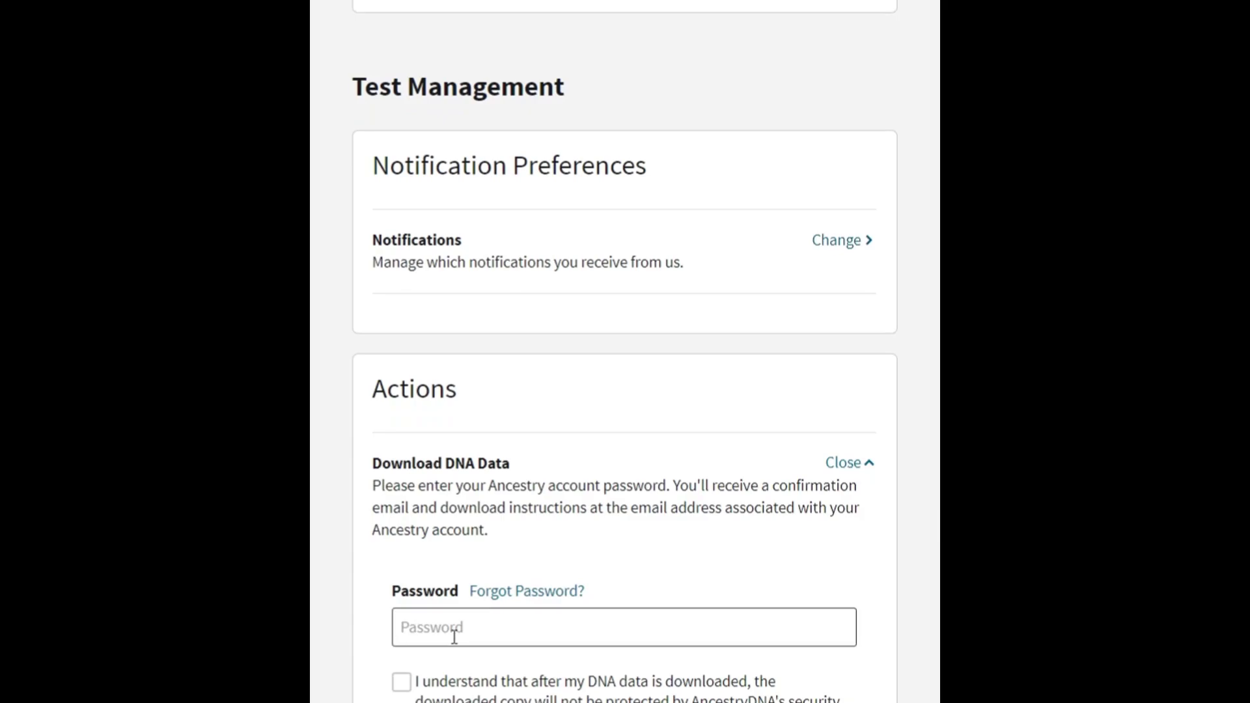
{"action": "type", "text": "*************"}
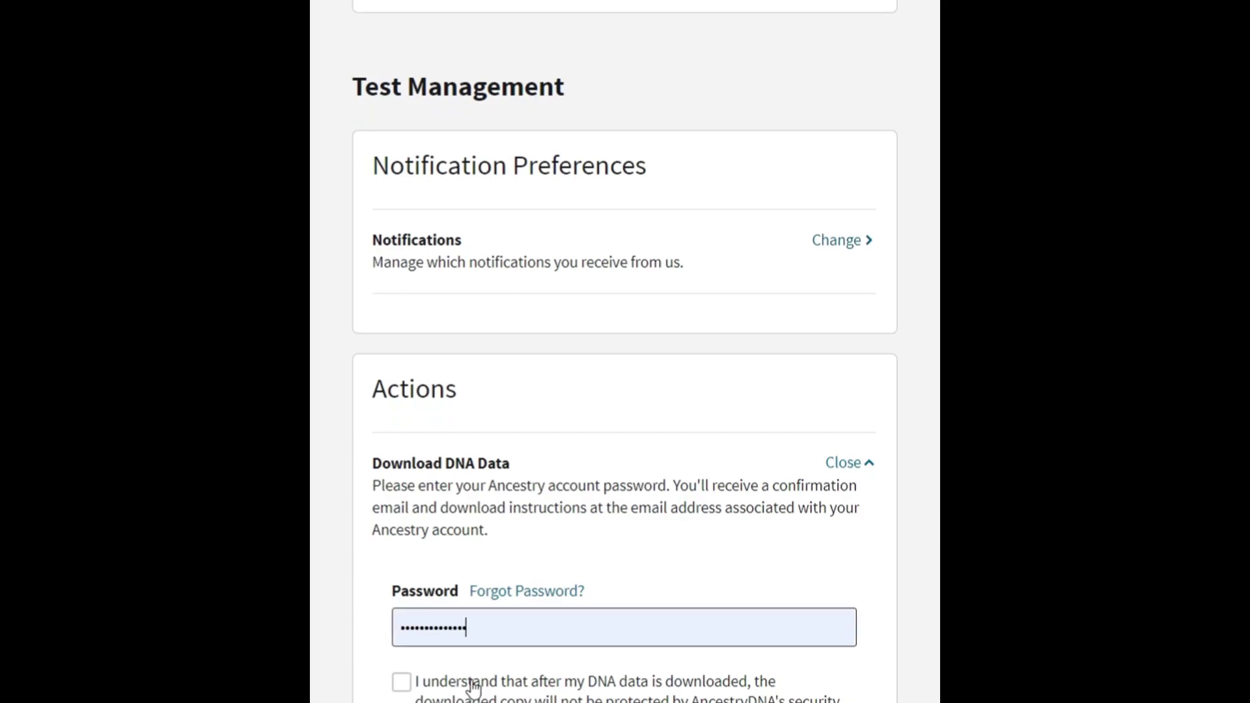
{"action": "left_click", "coordinate": [474, 687]}
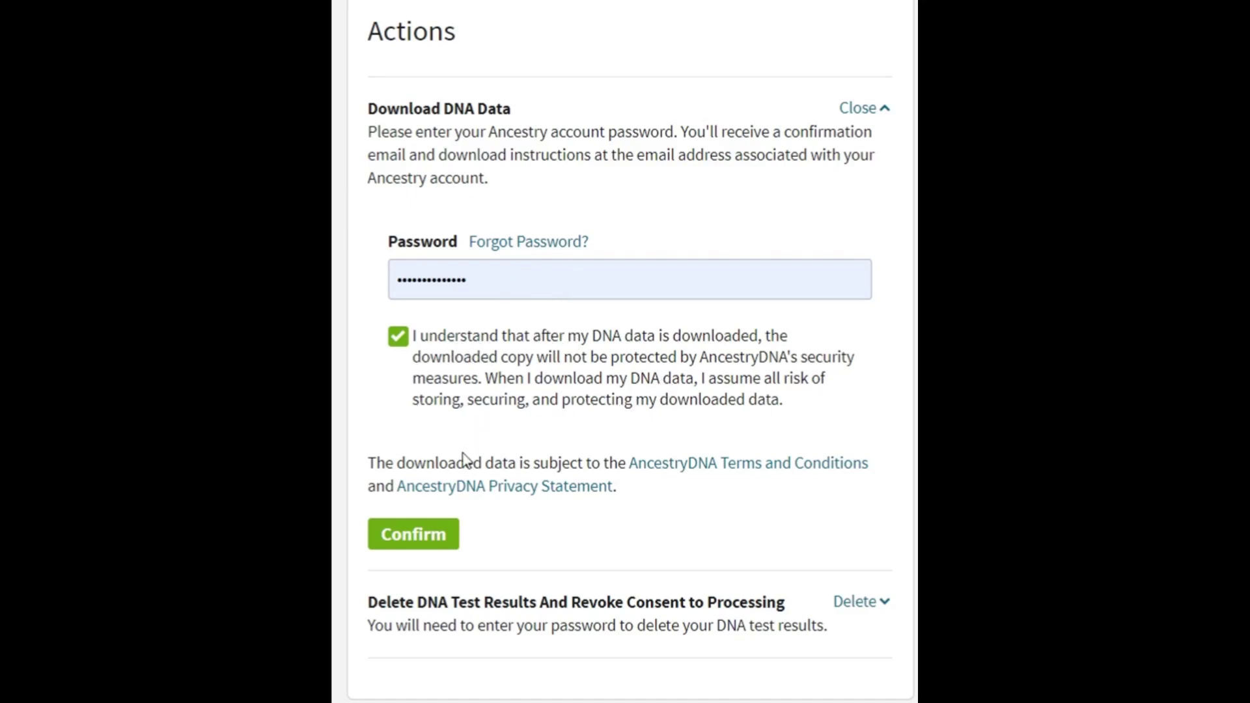
{"action": "left_click", "coordinate": [402, 545]}
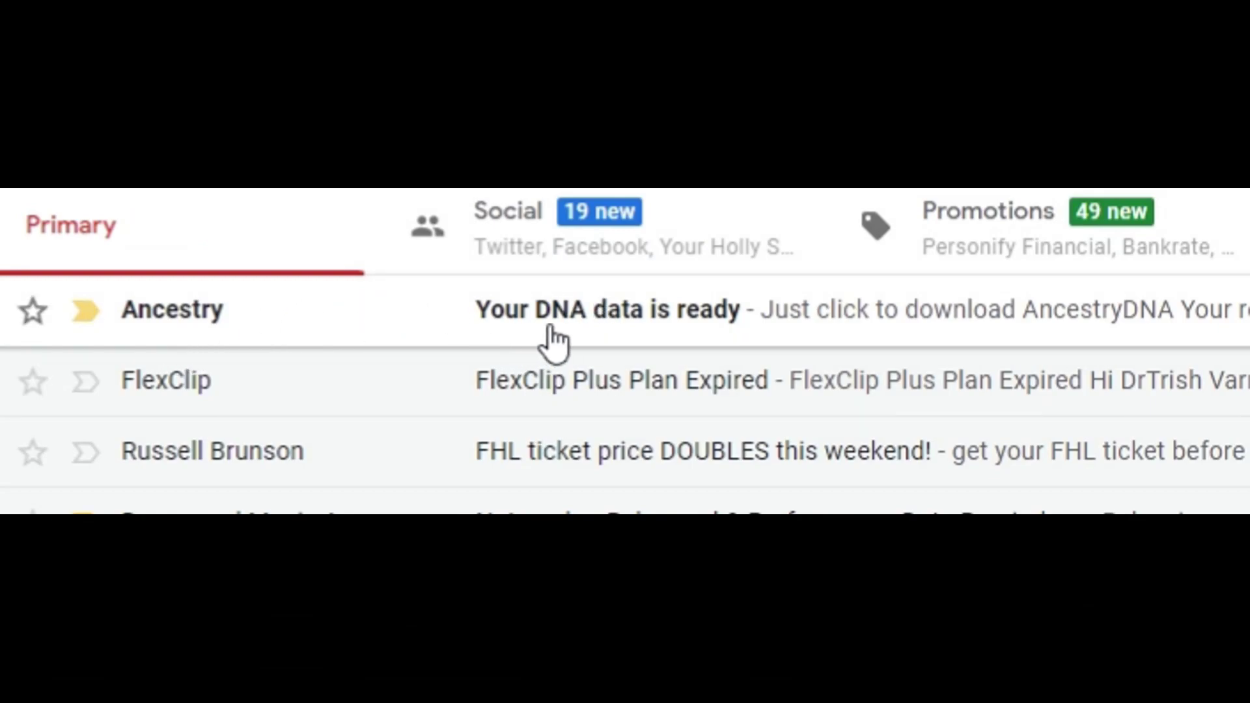
Step: Open Ancestry's 'Your DNA data is ready' email in the Primary inbox
{"action": "left_click", "coordinate": [637, 335]}
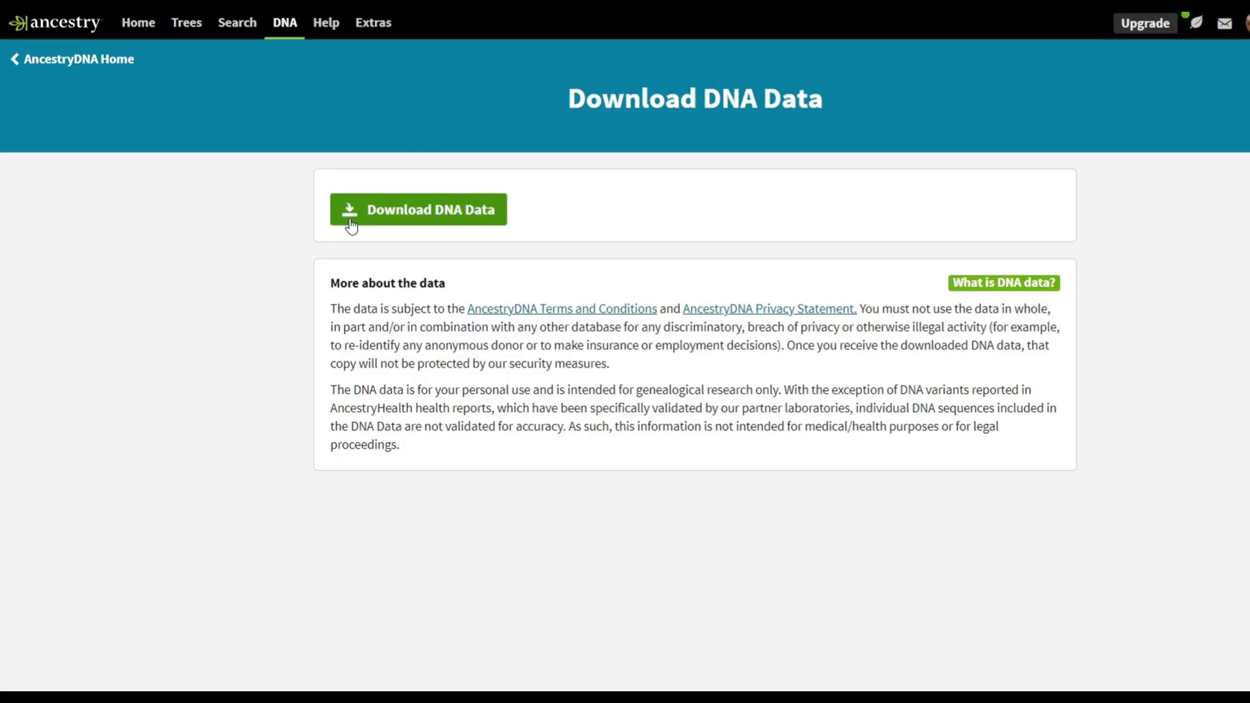
Step: Download the AncestryDNA raw data zip file from the Download DNA Data page
{"action": "left_click", "coordinate": [412, 223]}
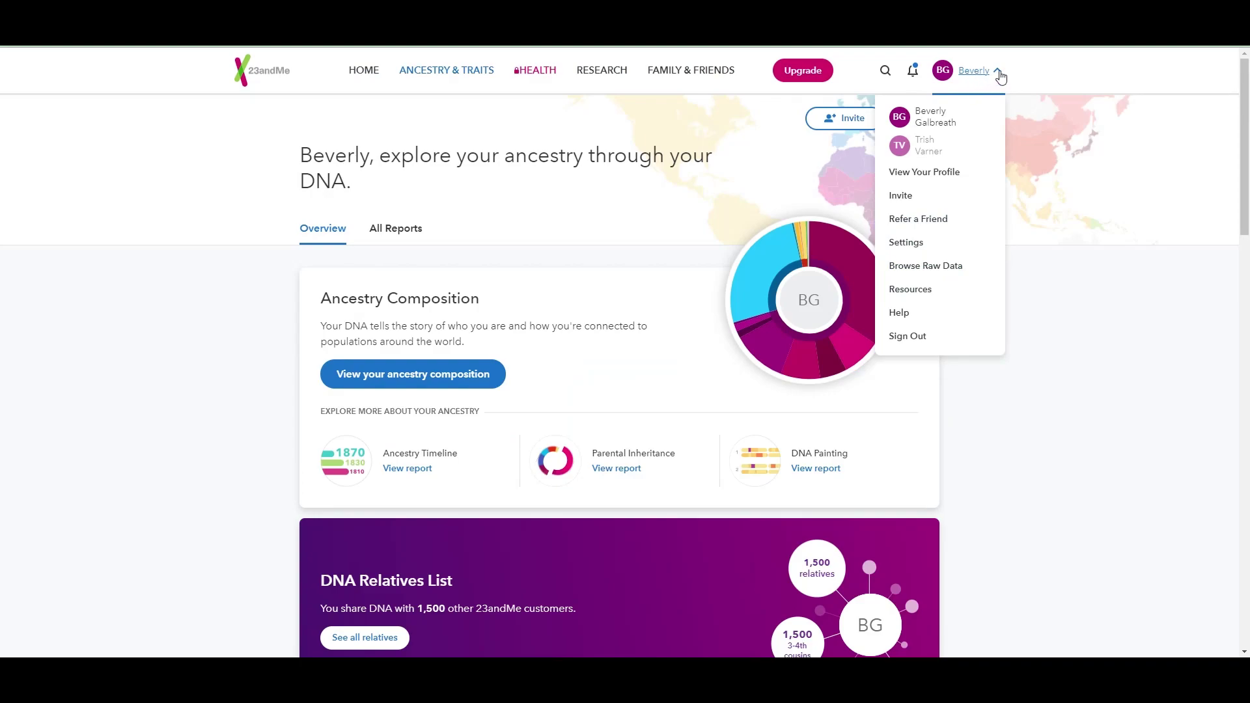
Step: Download the 23andMe raw genome data zip through Browse Raw Data
{"action": "left_click", "coordinate": [928, 267]}
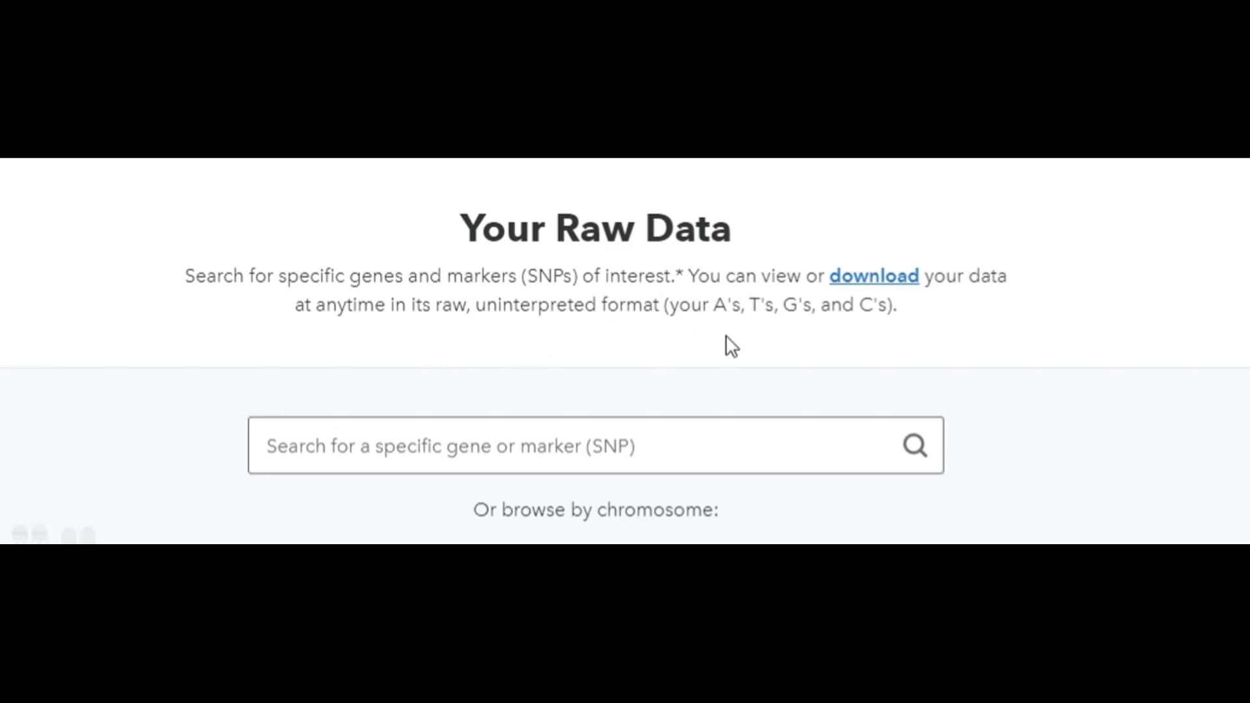
{"action": "left_click", "coordinate": [883, 280]}
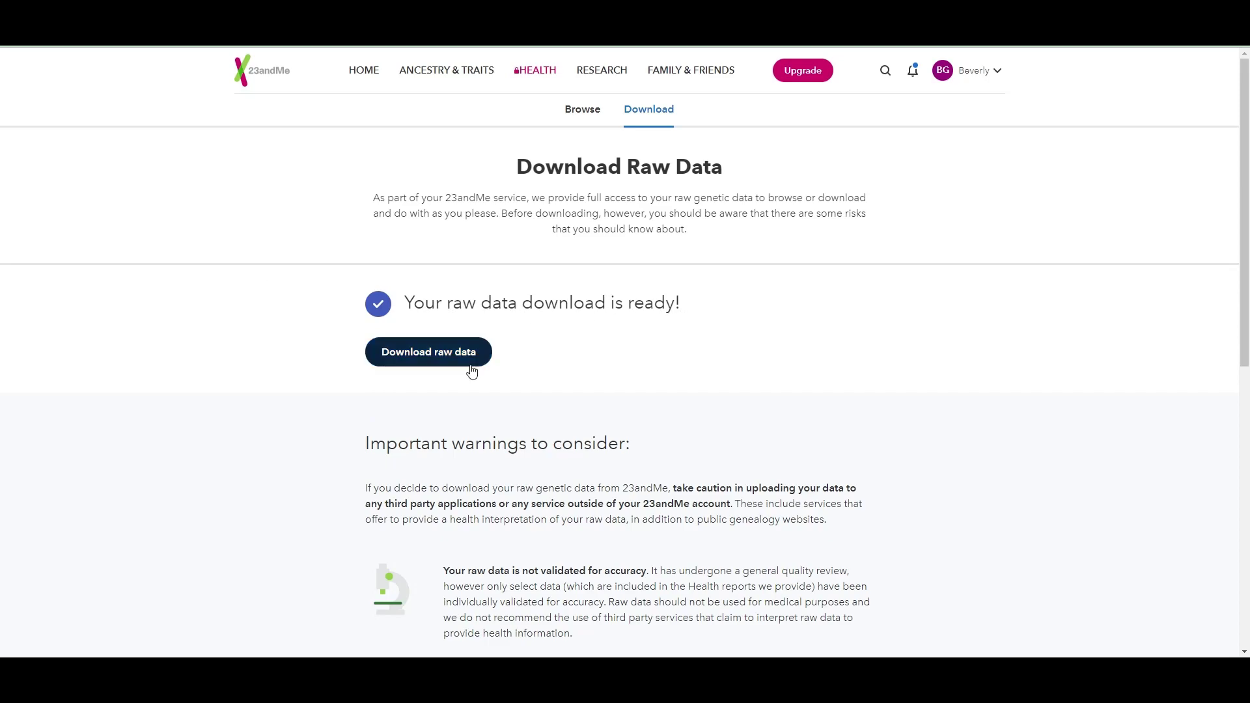
{"action": "left_click", "coordinate": [424, 355]}
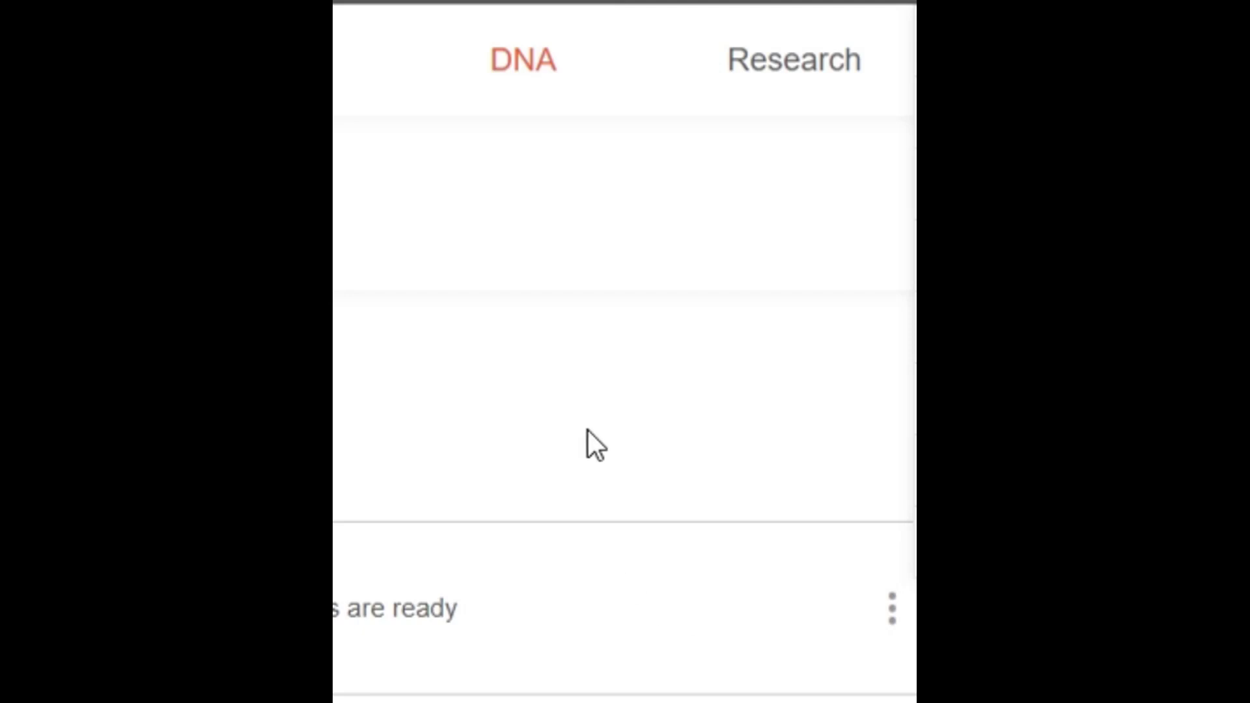
Step: Start a MyHeritage DNA upload marked as Someone Else's and enter the tested person's name
{"action": "left_click", "coordinate": [507, 73]}
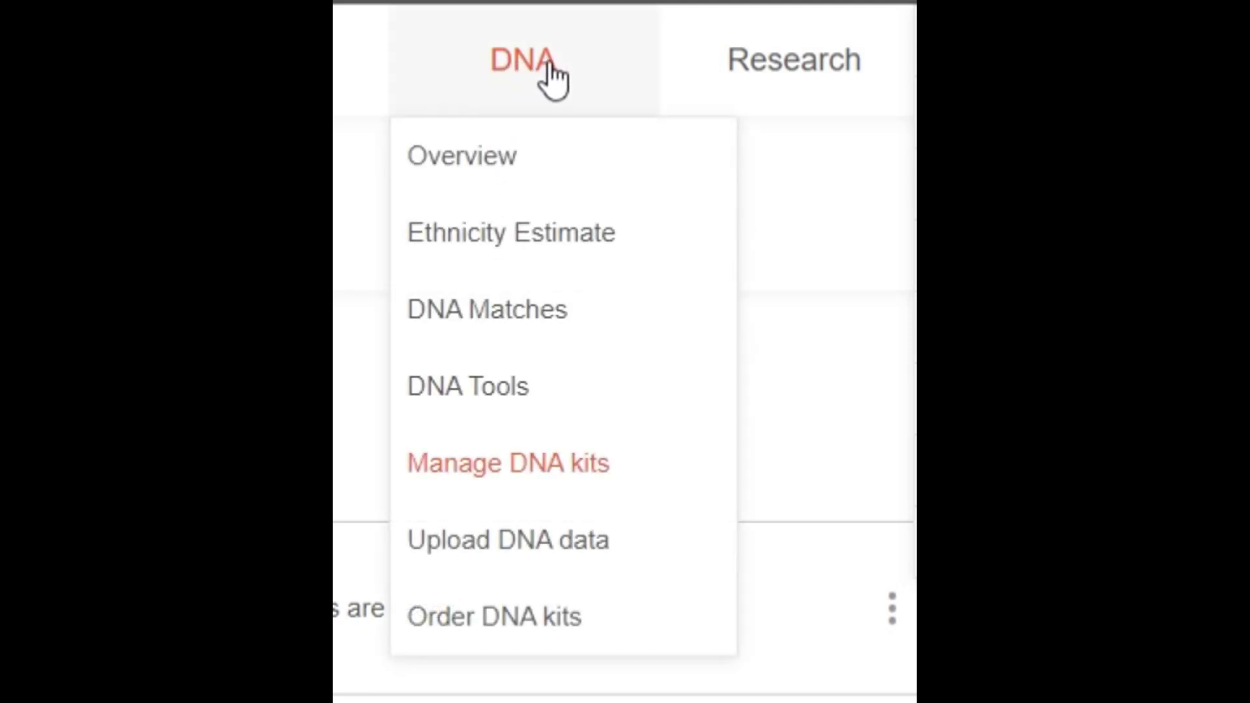
{"action": "left_click", "coordinate": [485, 542]}
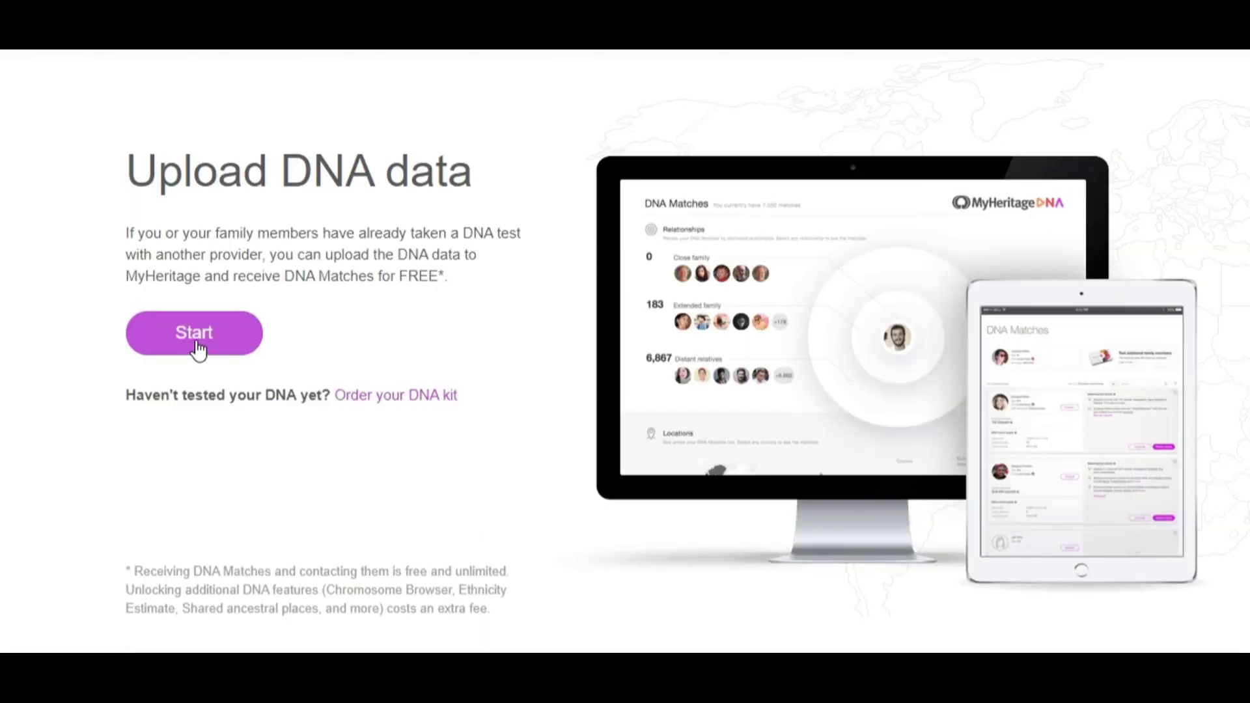
{"action": "left_click", "coordinate": [201, 348]}
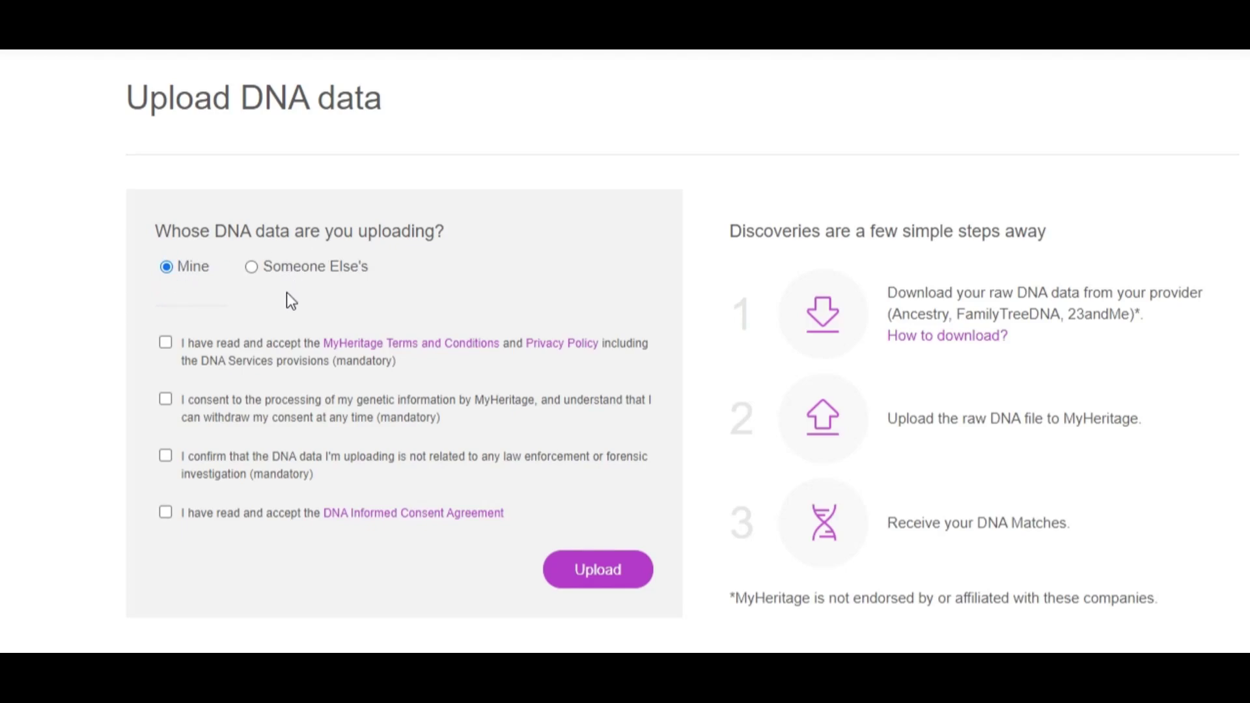
{"action": "left_click", "coordinate": [252, 267]}
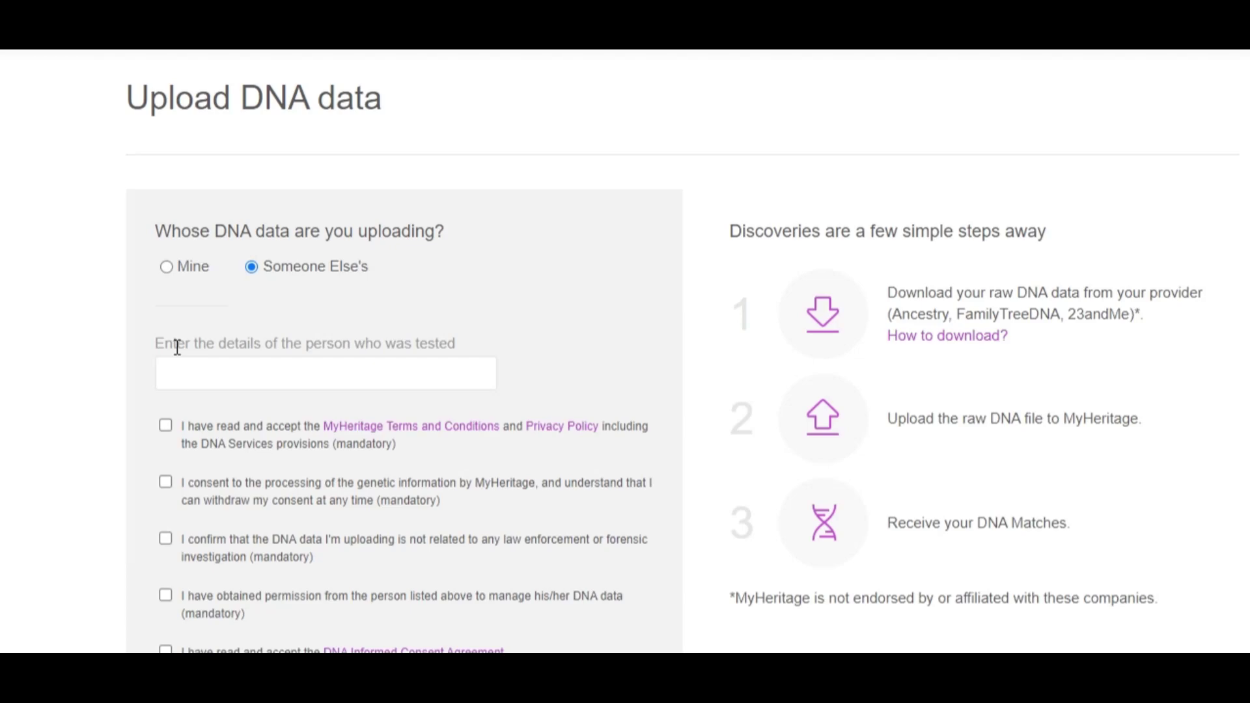
{"action": "left_click", "coordinate": [193, 383]}
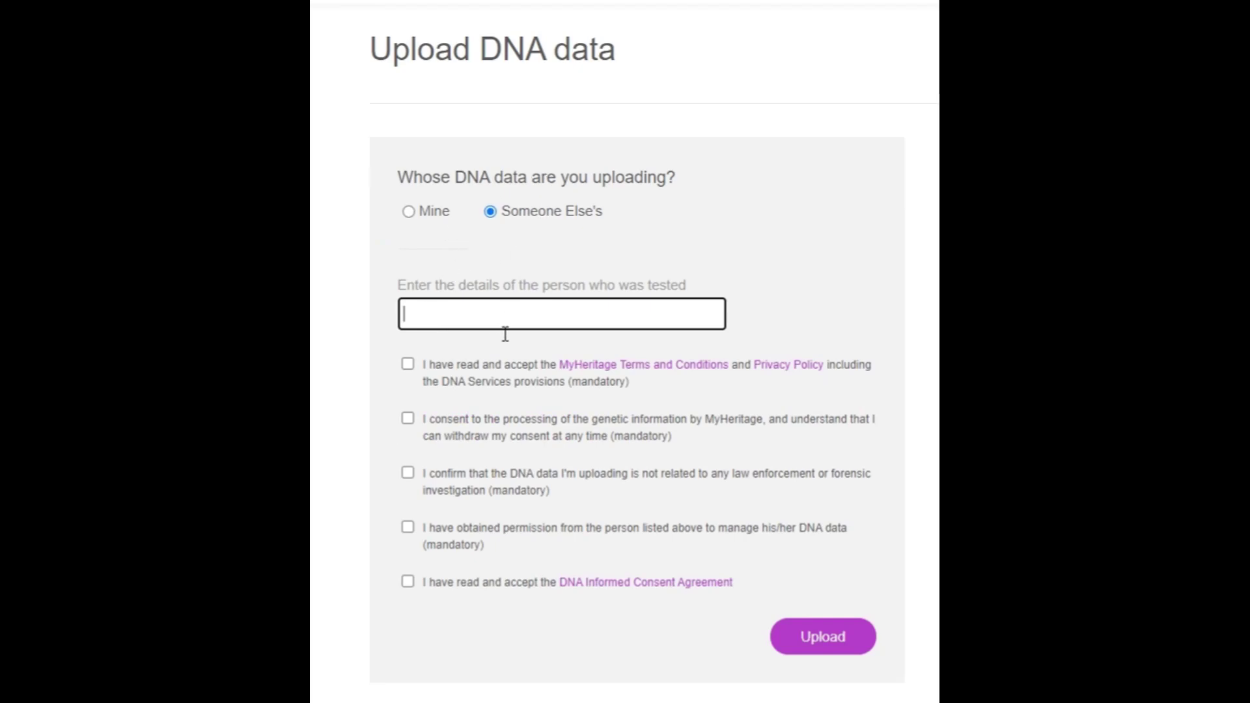
{"action": "type", "text": "Sample Test"}
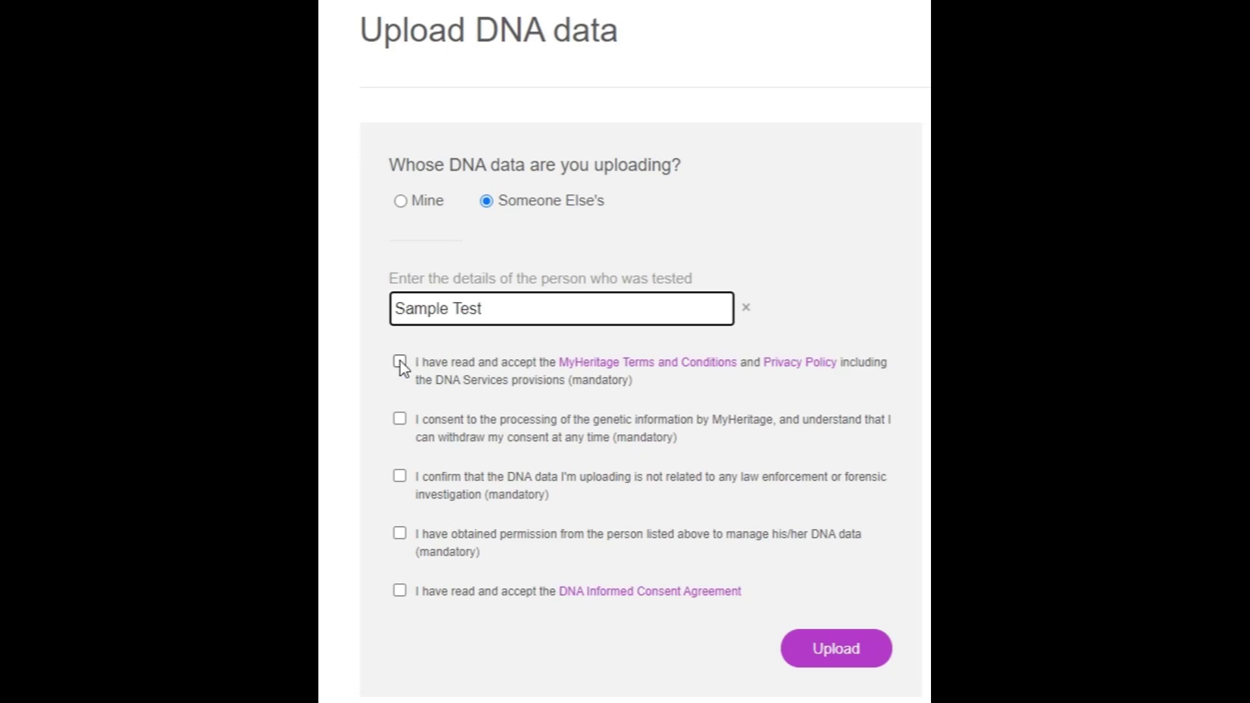
Step: Accept all five consent statements, including the DNA Informed Consent Agreement, and continue the upload
{"action": "left_click", "coordinate": [398, 363]}
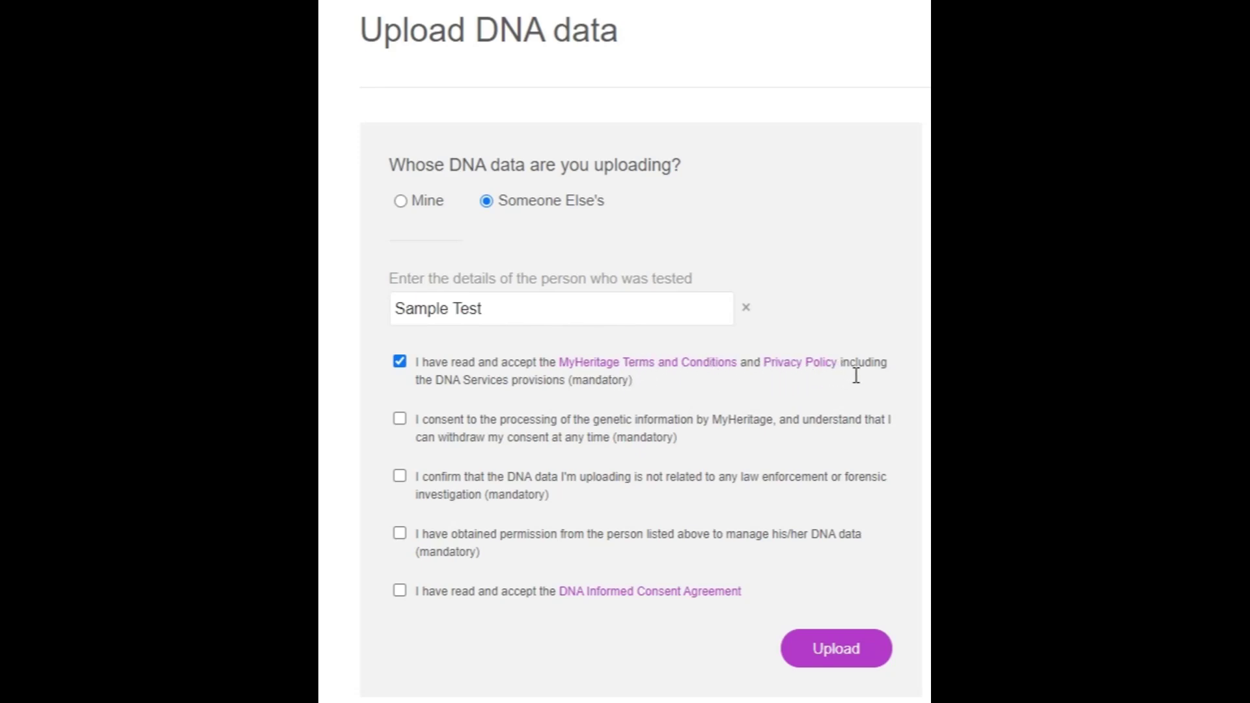
{"action": "left_click", "coordinate": [398, 423]}
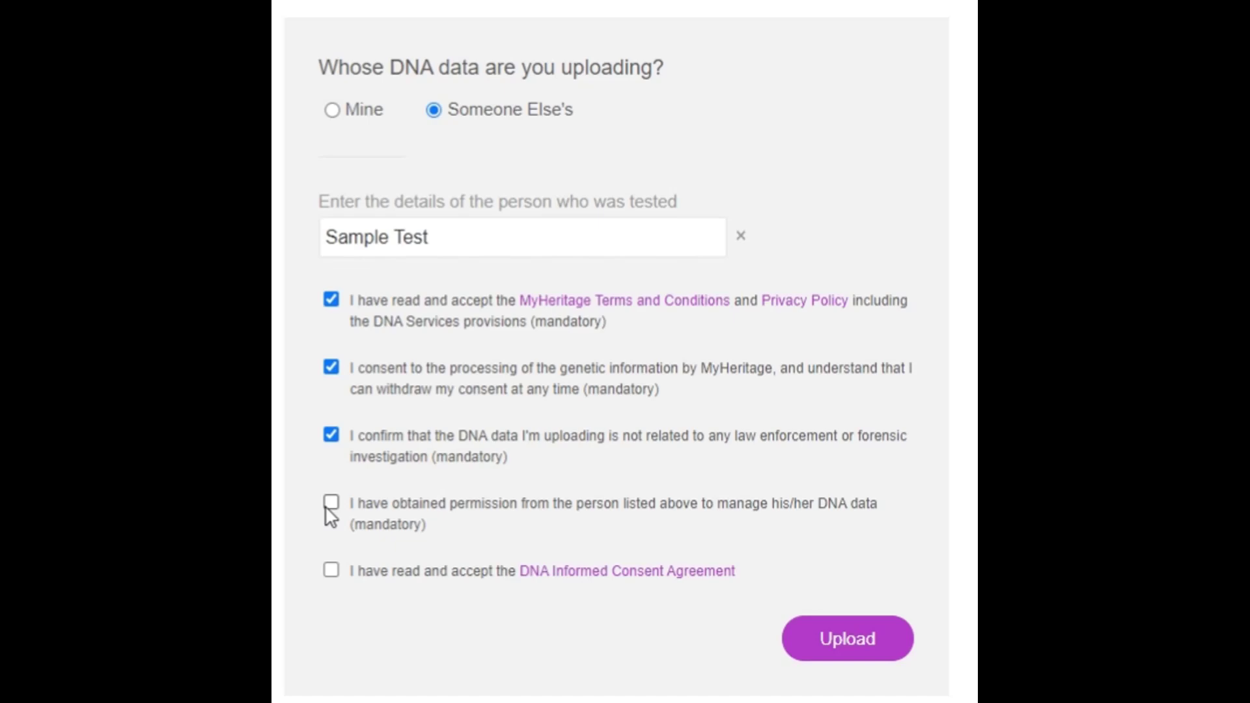
{"action": "left_click", "coordinate": [327, 505]}
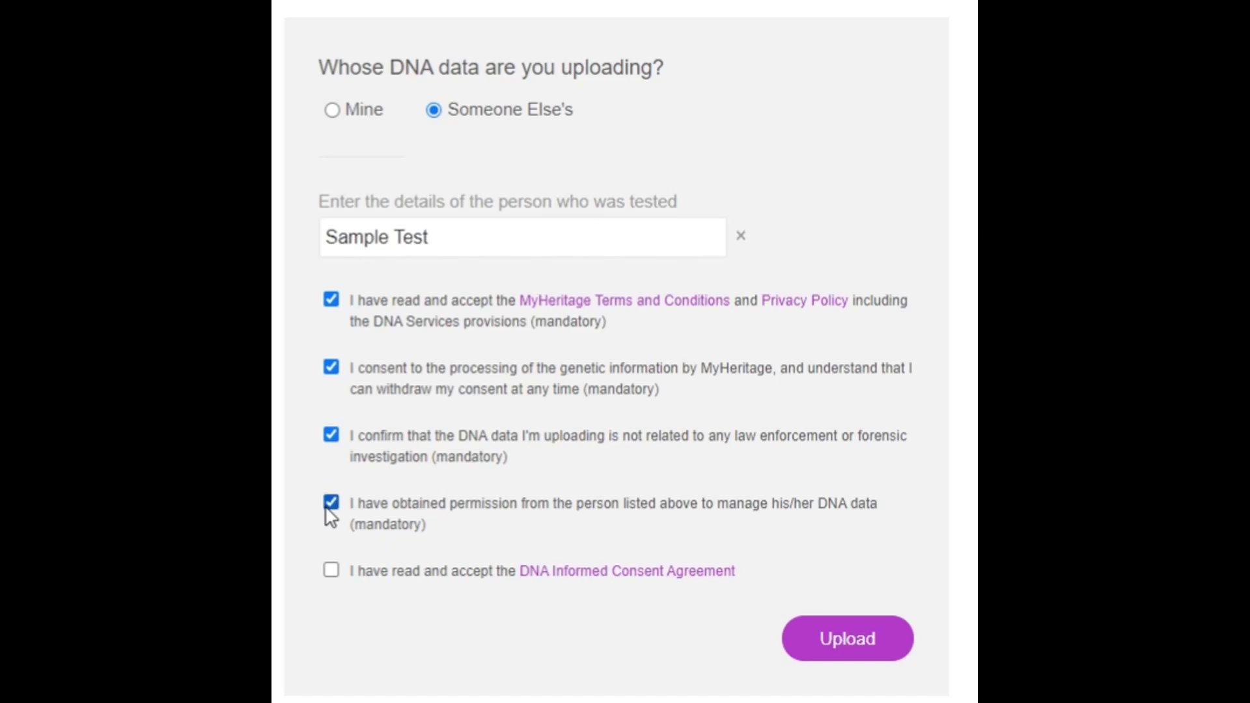
{"action": "left_click", "coordinate": [328, 576]}
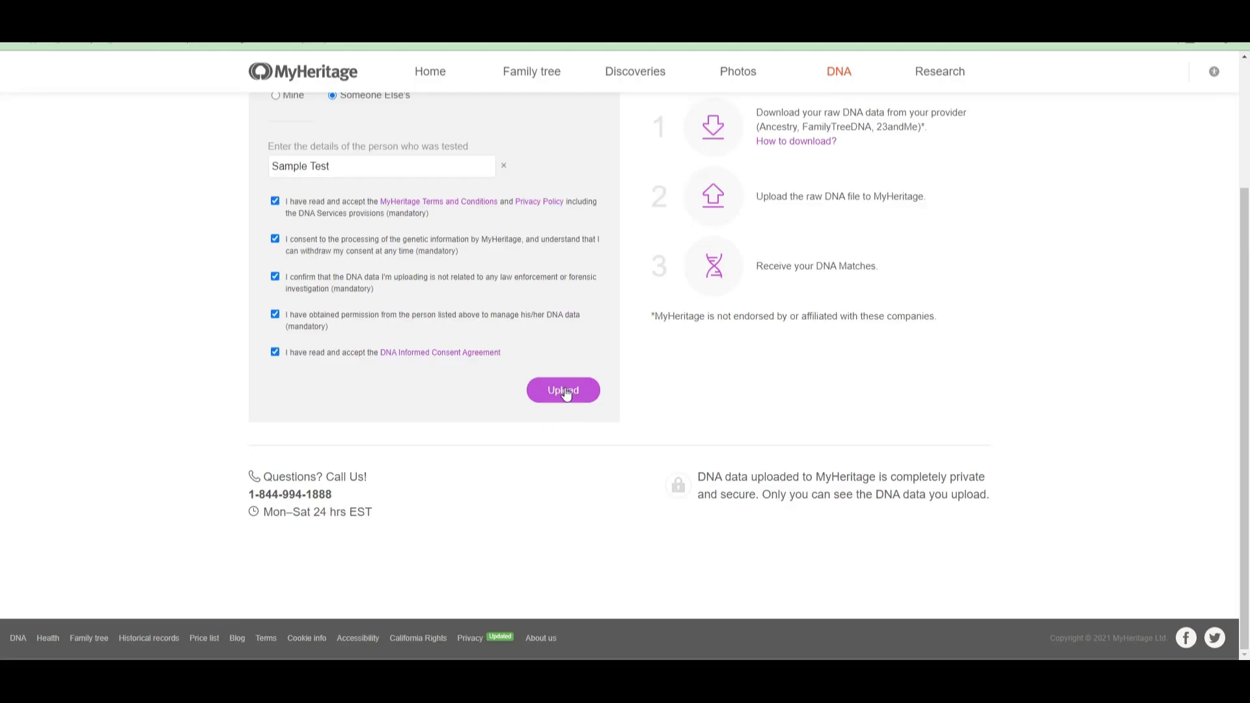
{"action": "left_click", "coordinate": [848, 640]}
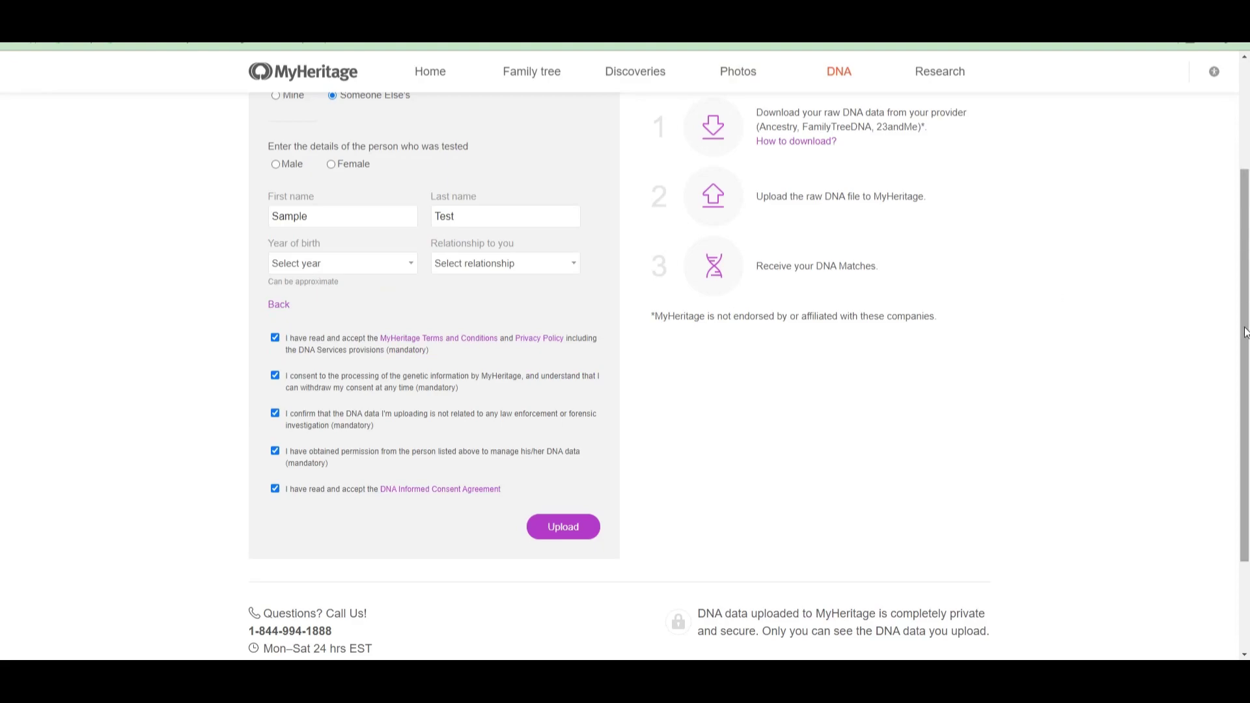
Step: Record the tested person as female, born in 2003, with relationship Sibling
{"action": "left_click_drag", "start_coordinate": [1246, 333], "coordinate": [1246, 279]}
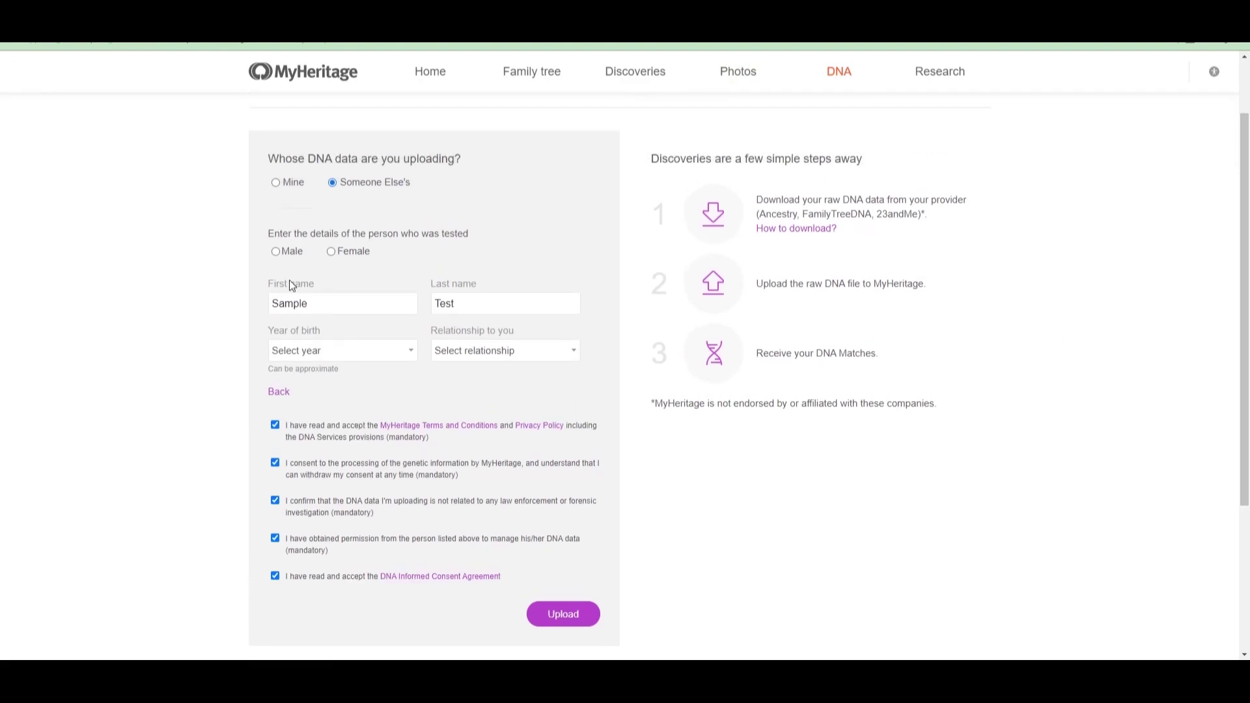
{"action": "left_click", "coordinate": [332, 252]}
{"action": "left_click", "coordinate": [319, 307]}
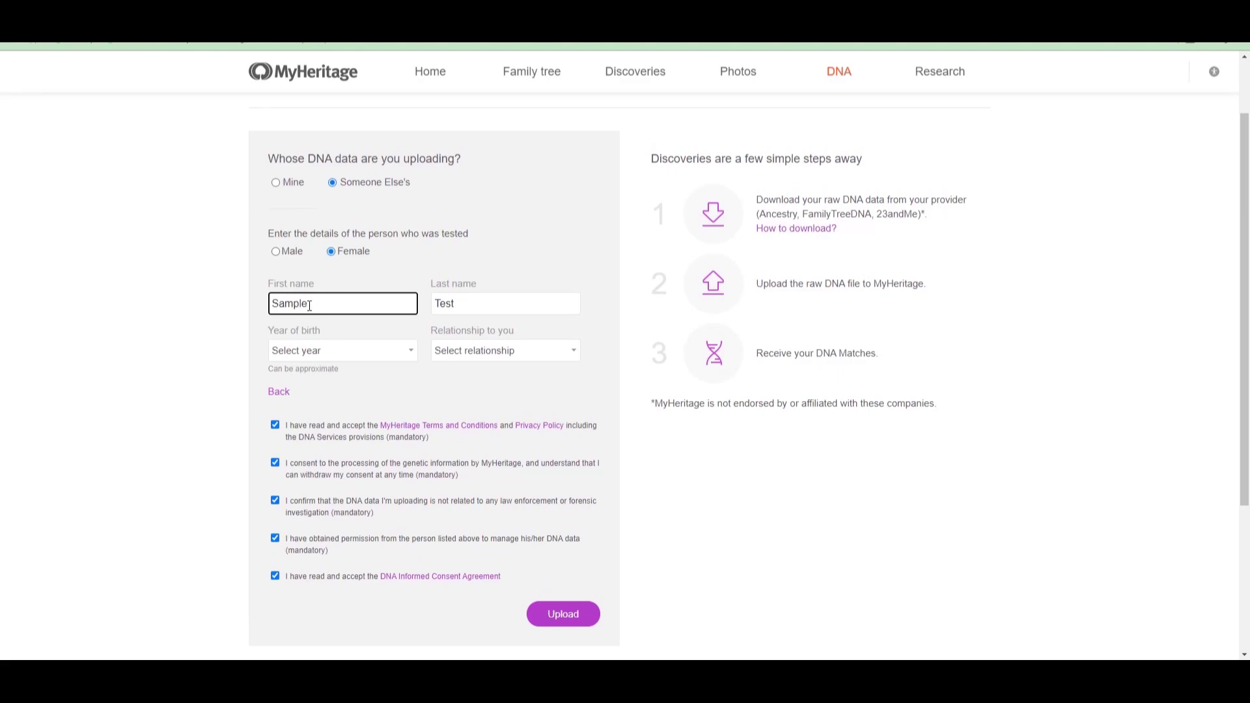
{"action": "left_click", "coordinate": [351, 350]}
{"action": "left_click", "coordinate": [346, 451]}
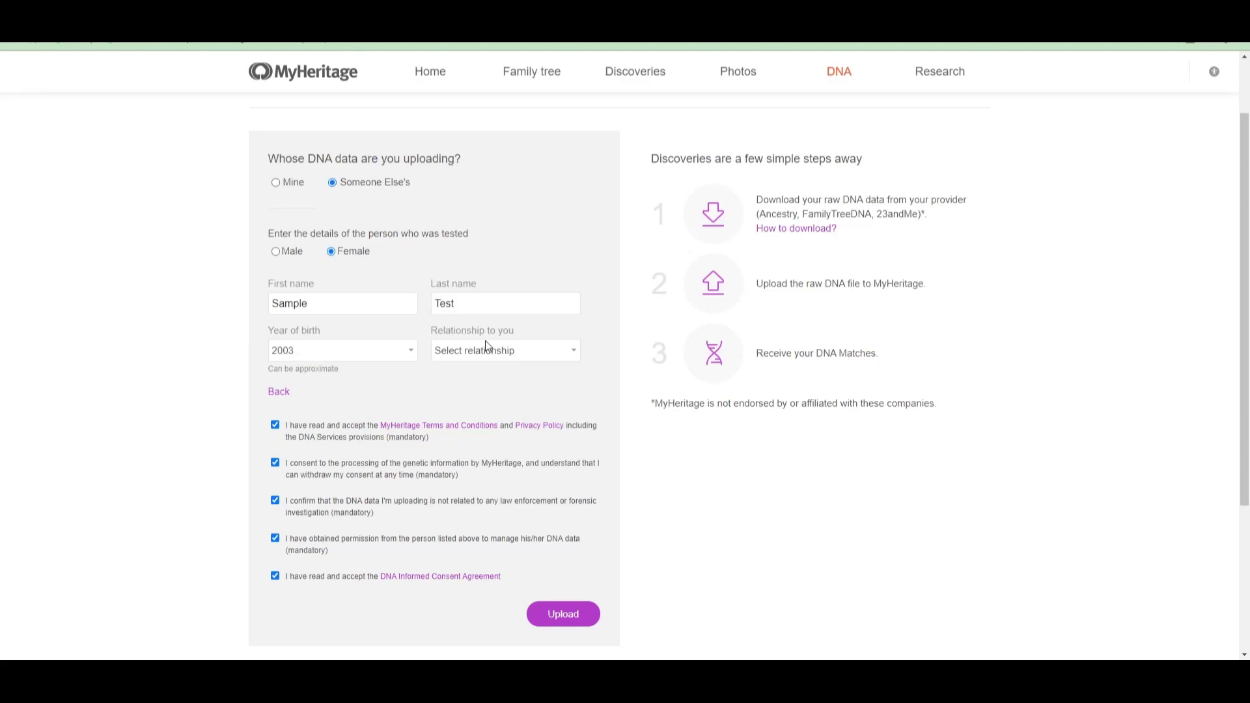
{"action": "left_click", "coordinate": [458, 399]}
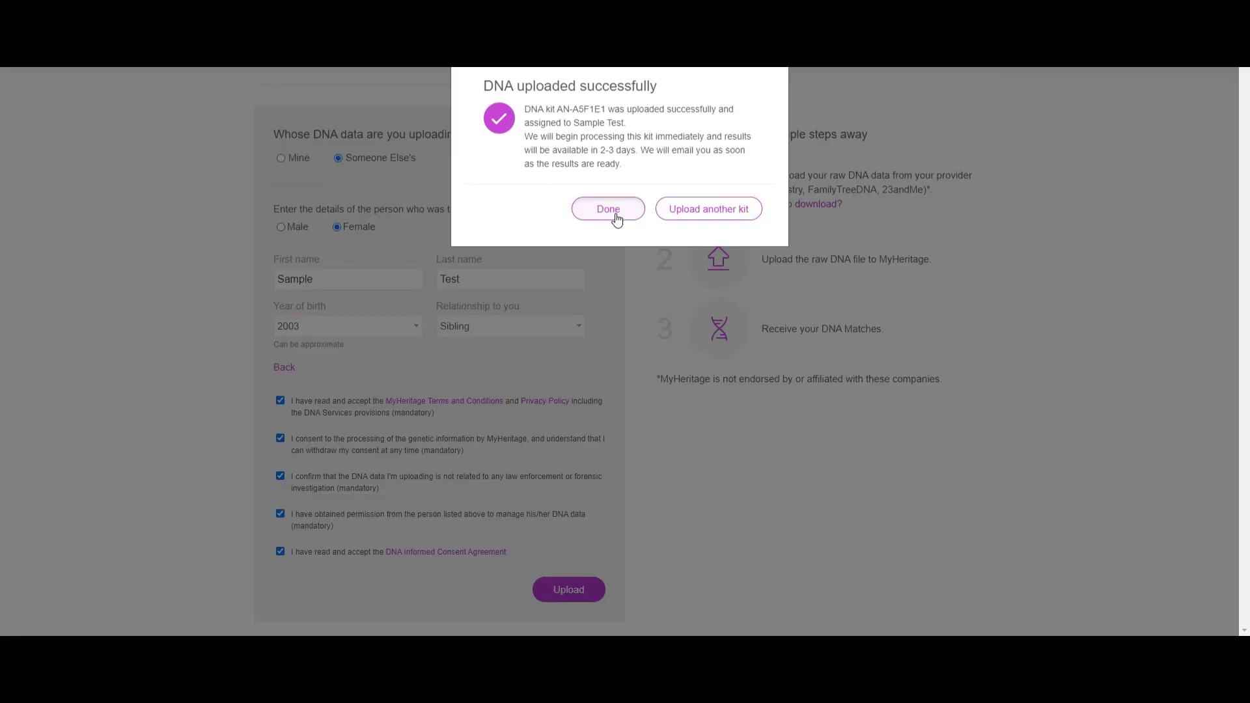
Step: Close the upload success dialog and bring up the DNA menu
{"action": "left_click", "coordinate": [607, 570]}
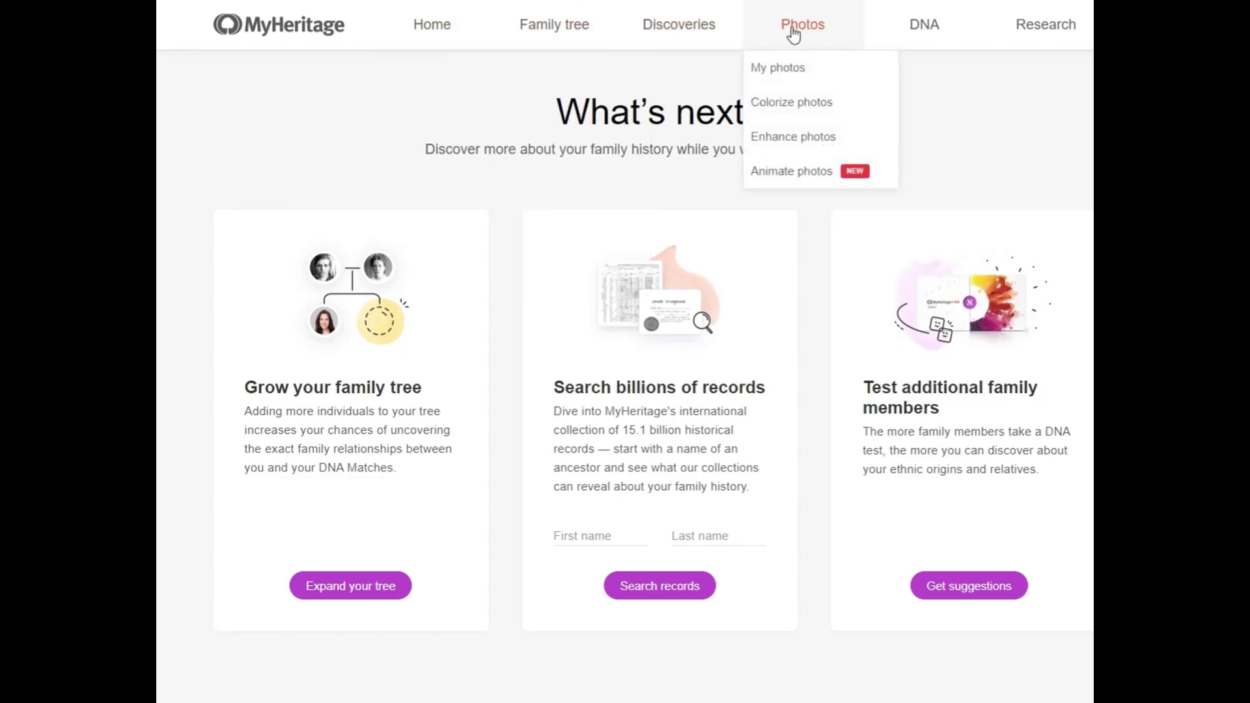
{"action": "mouse_move", "coordinate": [931, 31]}
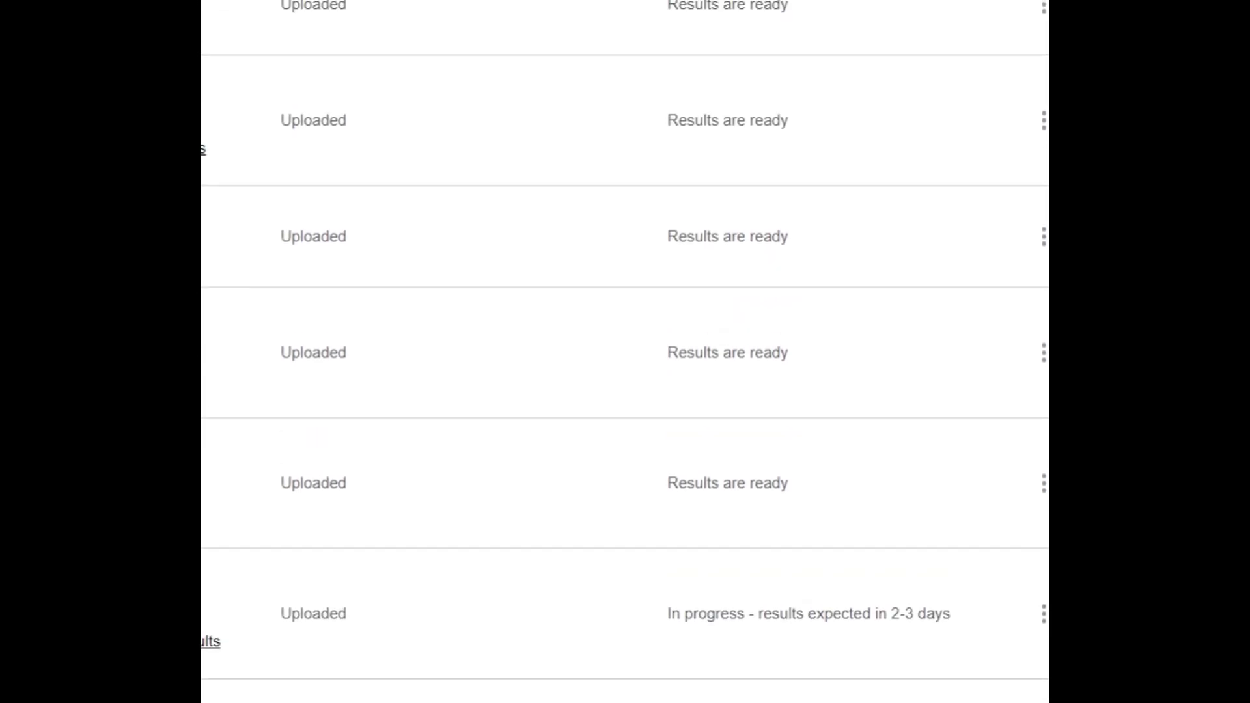
Step: Scroll through the Manage DNA kits list to review each kit's type and Results are ready status
{"action": "scroll", "coordinate": [625, 351], "scroll_direction": "down", "scroll_amount": 1}
{"action": "scroll", "coordinate": [625, 352], "scroll_direction": "up", "scroll_amount": 5}
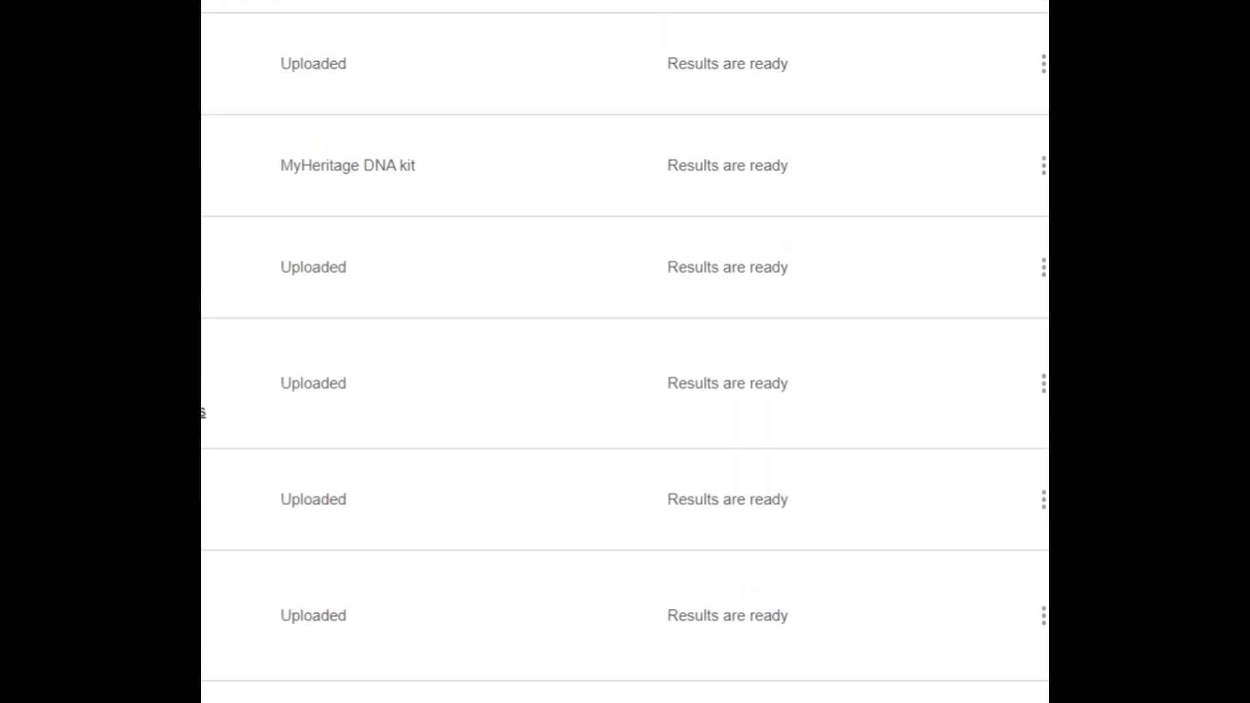
{"action": "scroll", "coordinate": [625, 352], "scroll_direction": "down", "scroll_amount": 1}
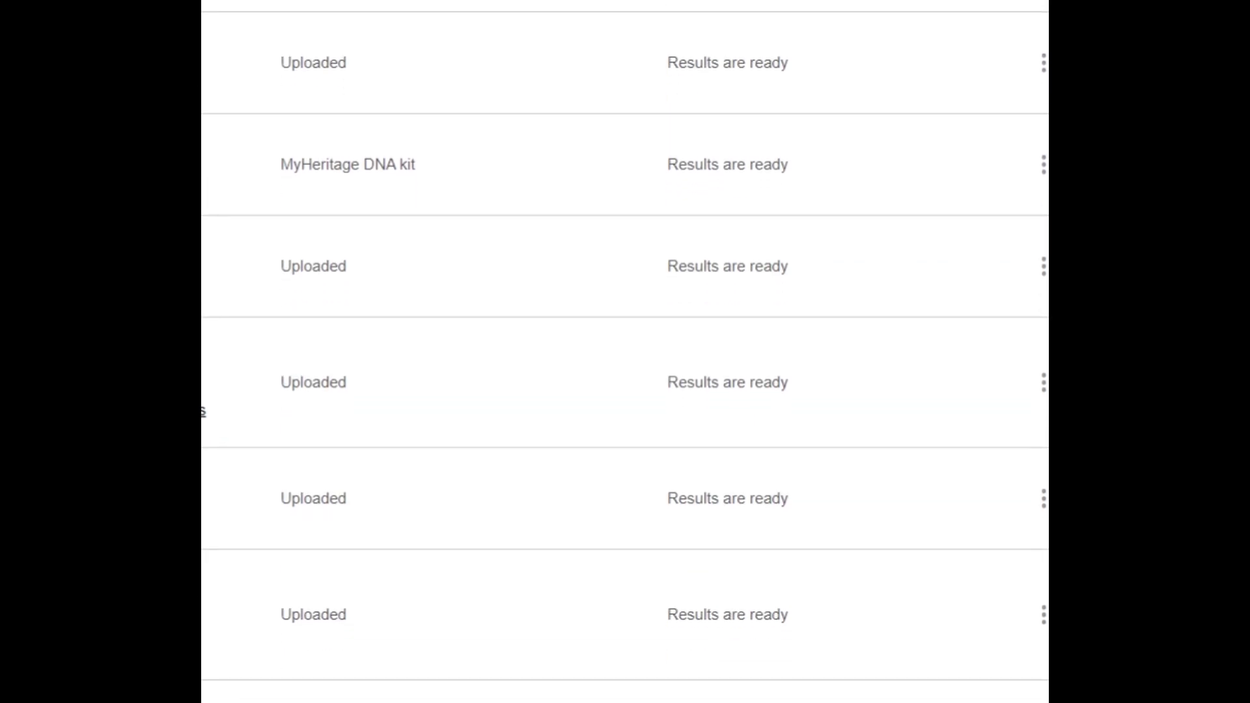
{"action": "scroll", "coordinate": [626, 352], "scroll_direction": "down", "scroll_amount": 2}
{"action": "scroll", "coordinate": [626, 352], "scroll_direction": "down", "scroll_amount": 2}
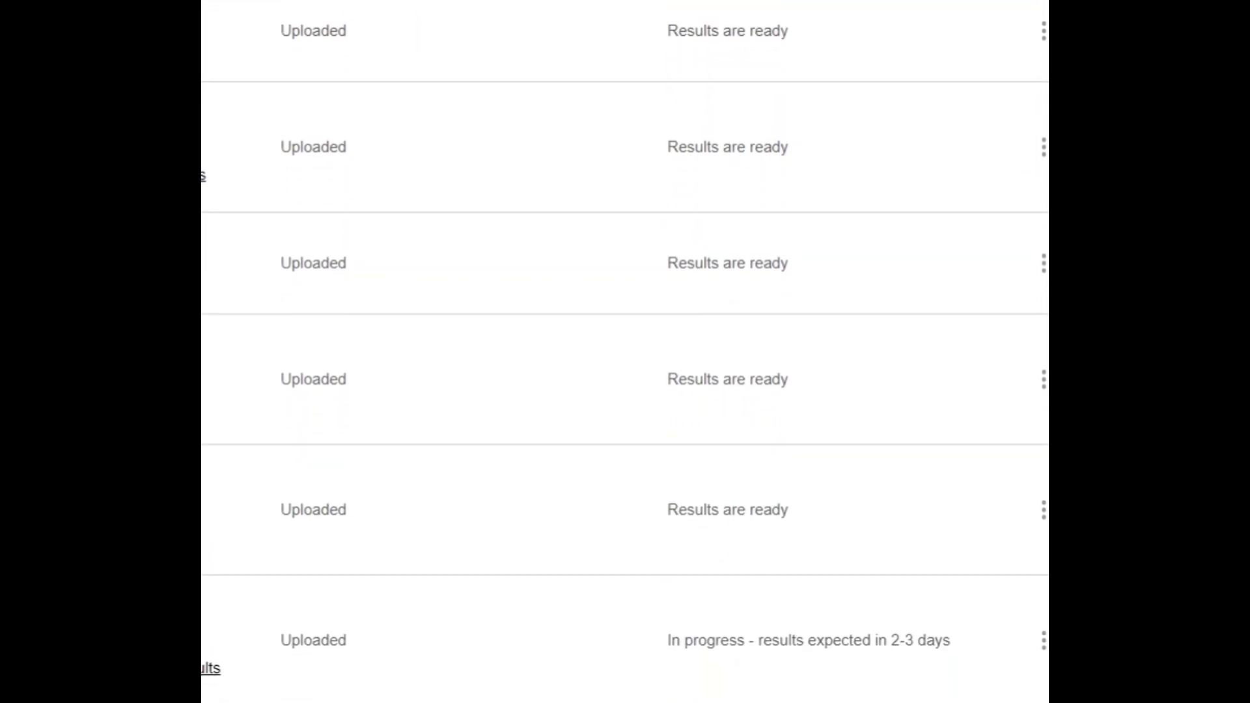
{"action": "scroll", "coordinate": [625, 352], "scroll_direction": "down", "scroll_amount": 1}
{"action": "scroll", "coordinate": [625, 352], "scroll_direction": "up", "scroll_amount": 2}
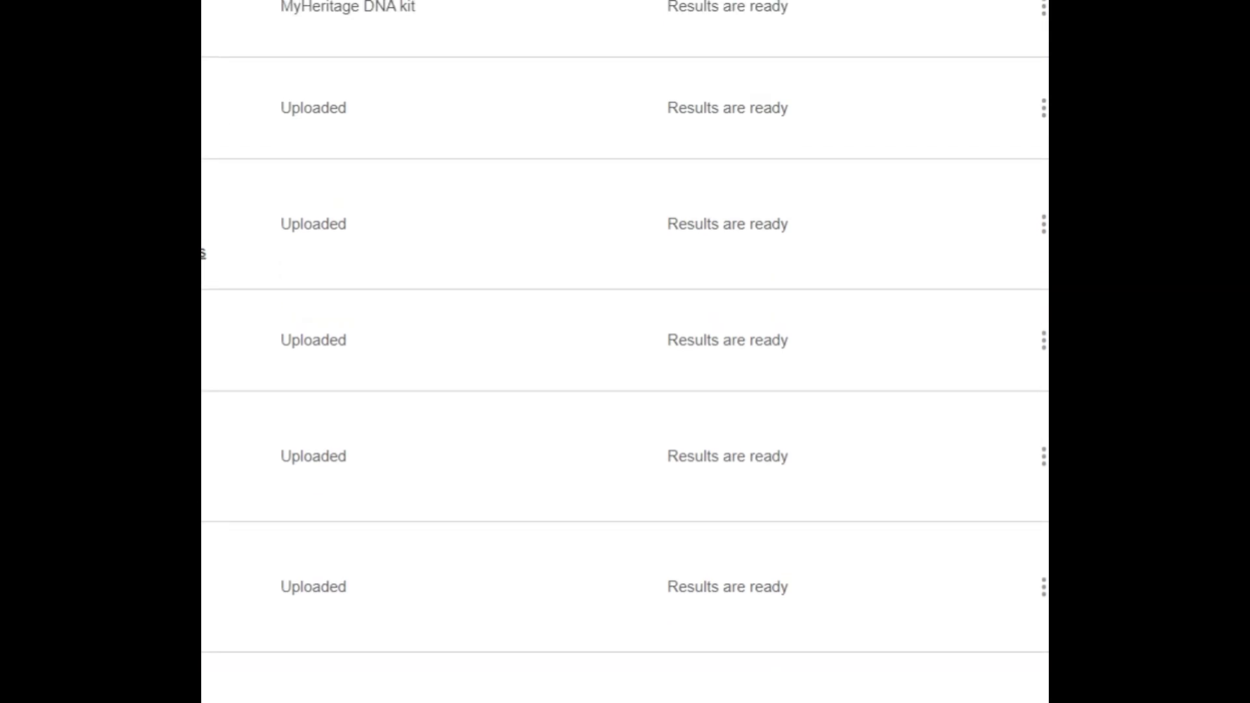
{"action": "scroll", "coordinate": [625, 352], "scroll_direction": "up", "scroll_amount": 1}
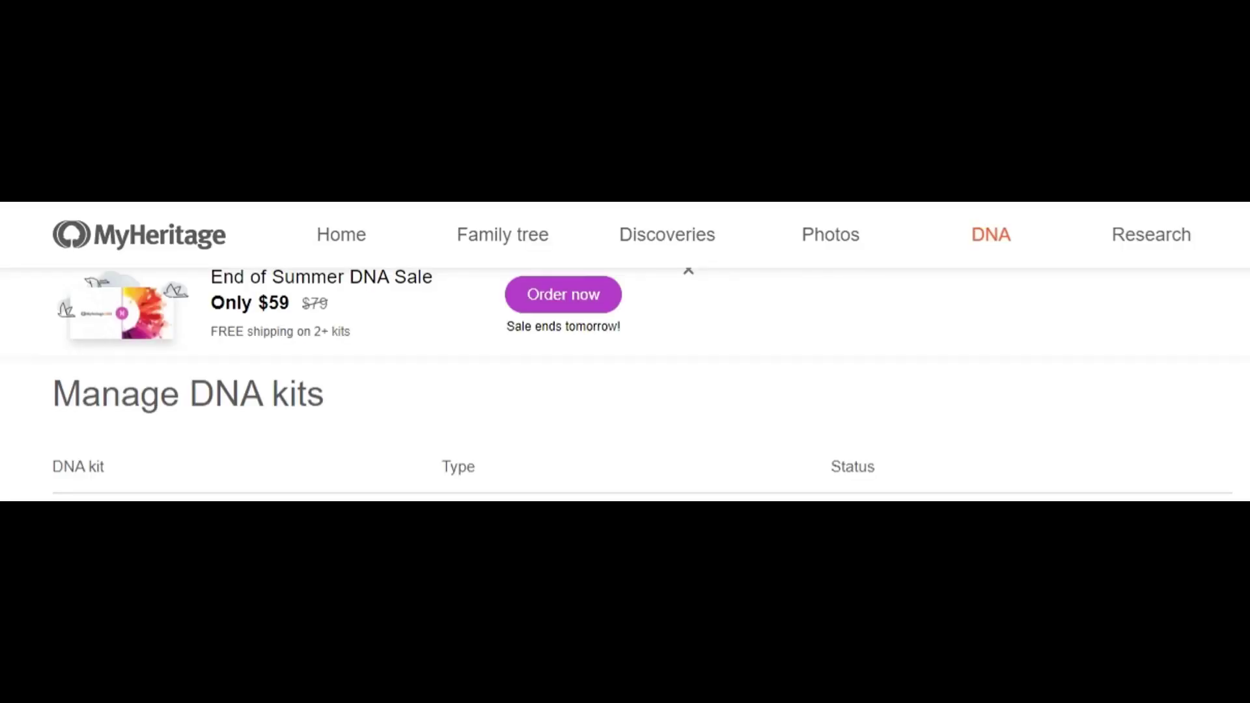
{"action": "scroll", "coordinate": [625, 352], "scroll_direction": "up", "scroll_amount": 1}
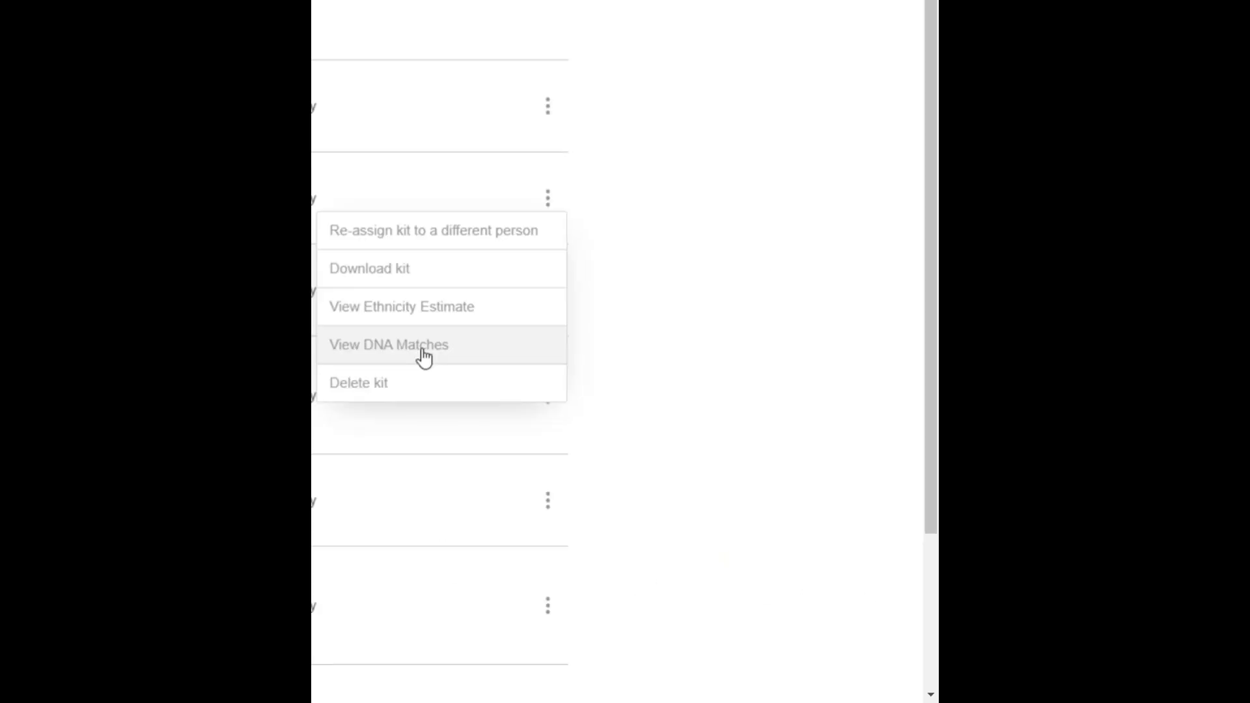
Step: View the kit's DNA matches and review the top cards, including the 31.5% sister-level match
{"action": "left_click", "coordinate": [417, 350]}
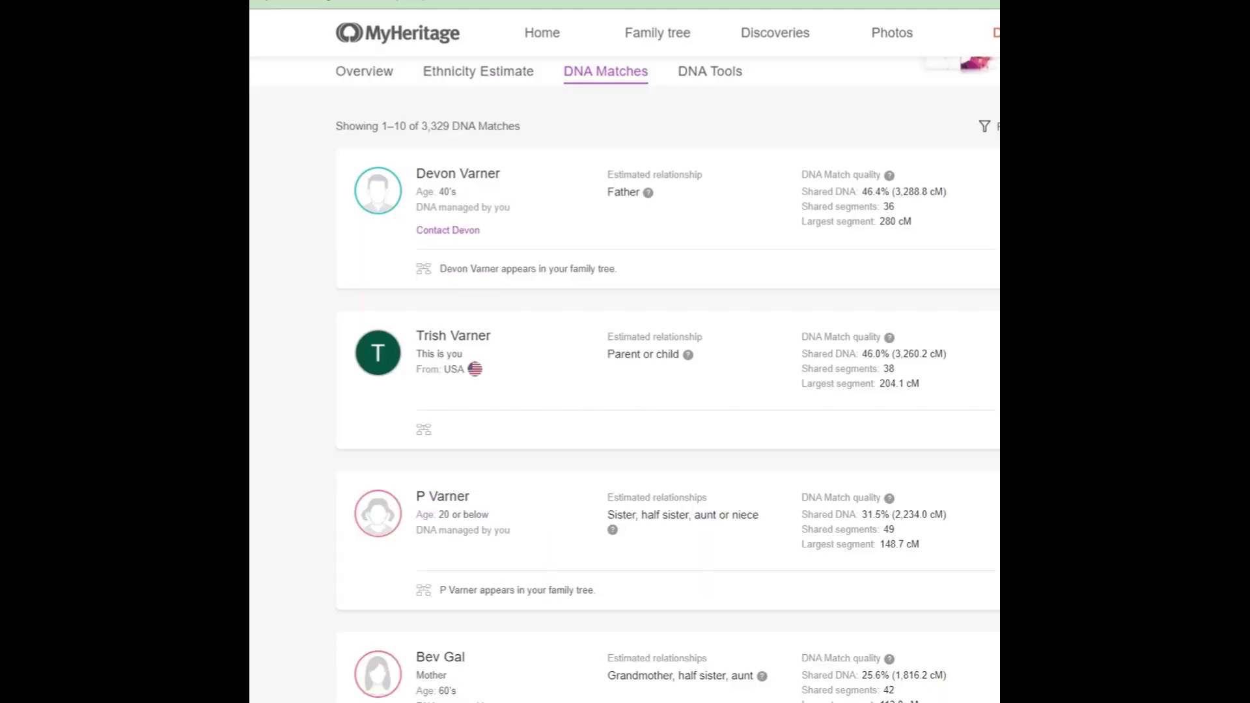
{"action": "scroll", "coordinate": [625, 377], "scroll_direction": "up", "scroll_amount": 2}
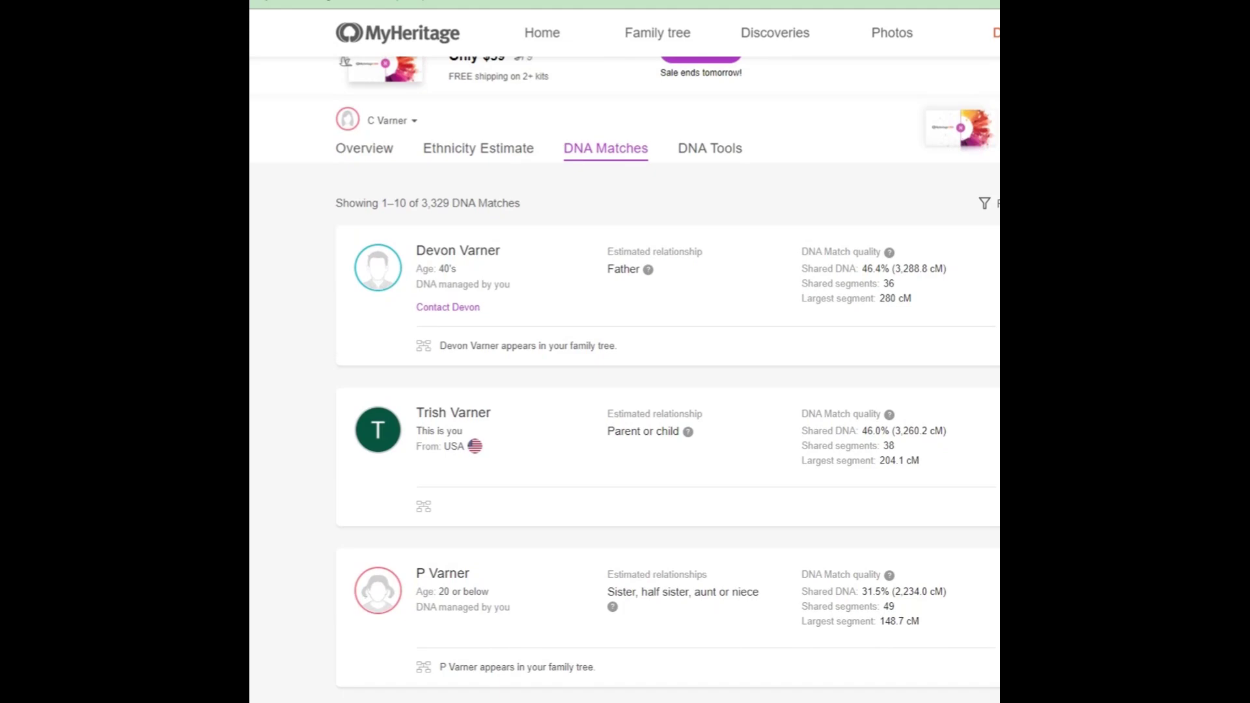
{"action": "scroll", "coordinate": [626, 378], "scroll_direction": "up", "scroll_amount": 1}
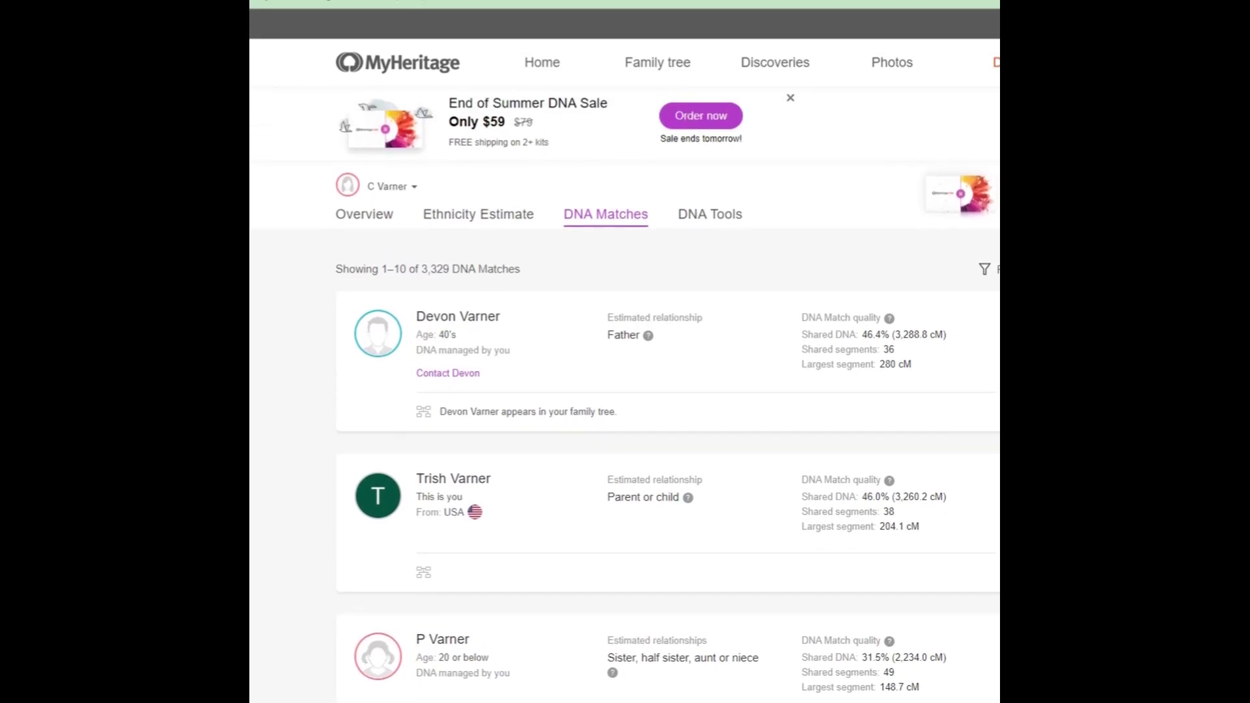
{"action": "scroll", "coordinate": [625, 378], "scroll_direction": "down", "scroll_amount": 1}
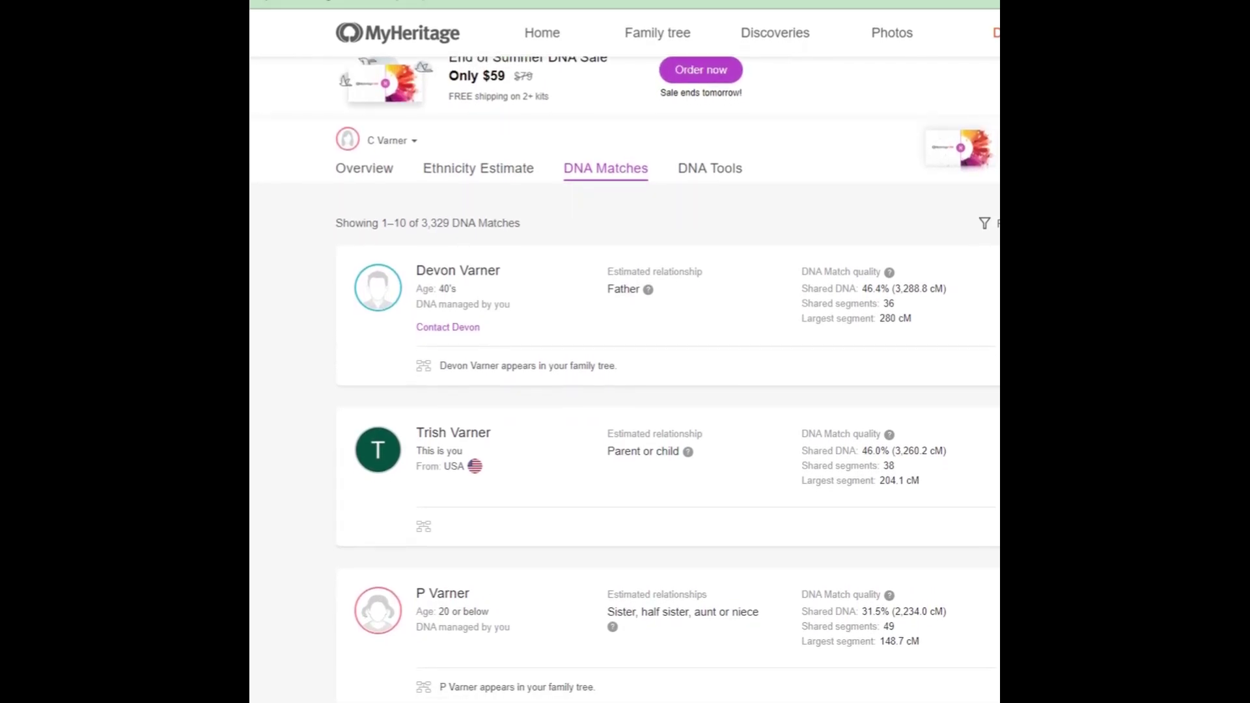
{"action": "scroll", "coordinate": [625, 378], "scroll_direction": "down", "scroll_amount": 1}
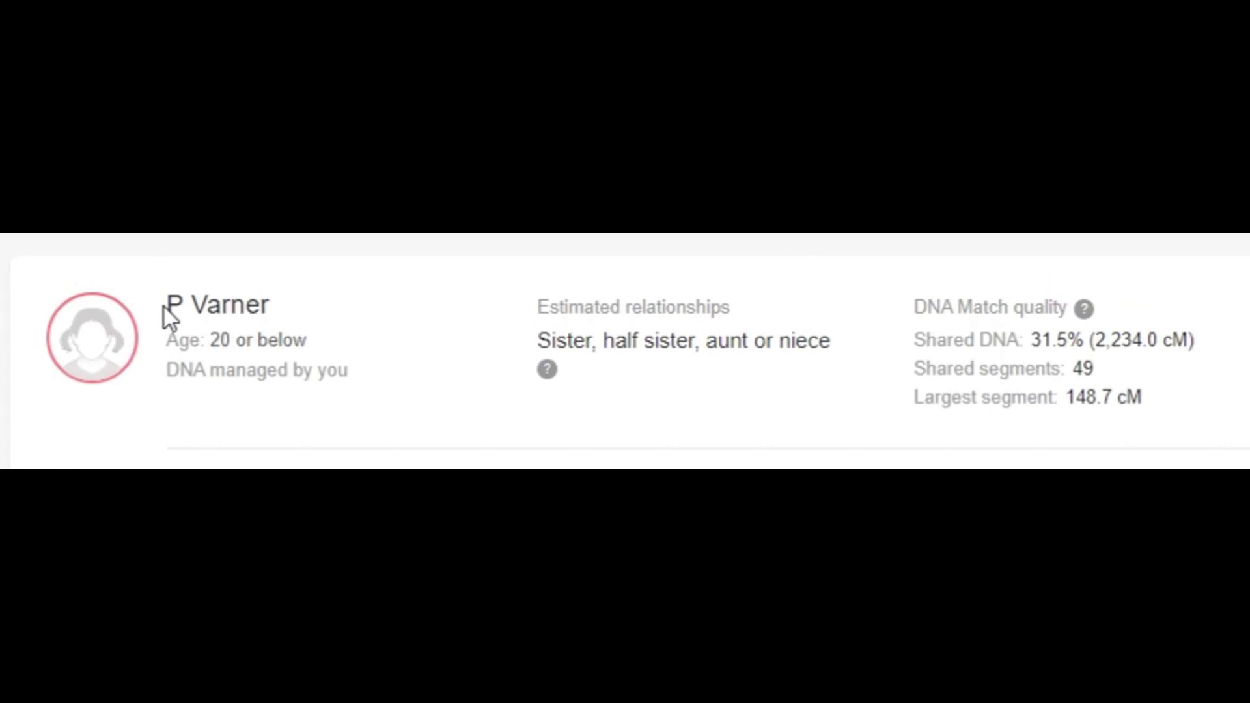
Step: Go back to the Manage DNA kits list showing every kit with results ready
{"action": "mouse_move", "coordinate": [175, 321]}
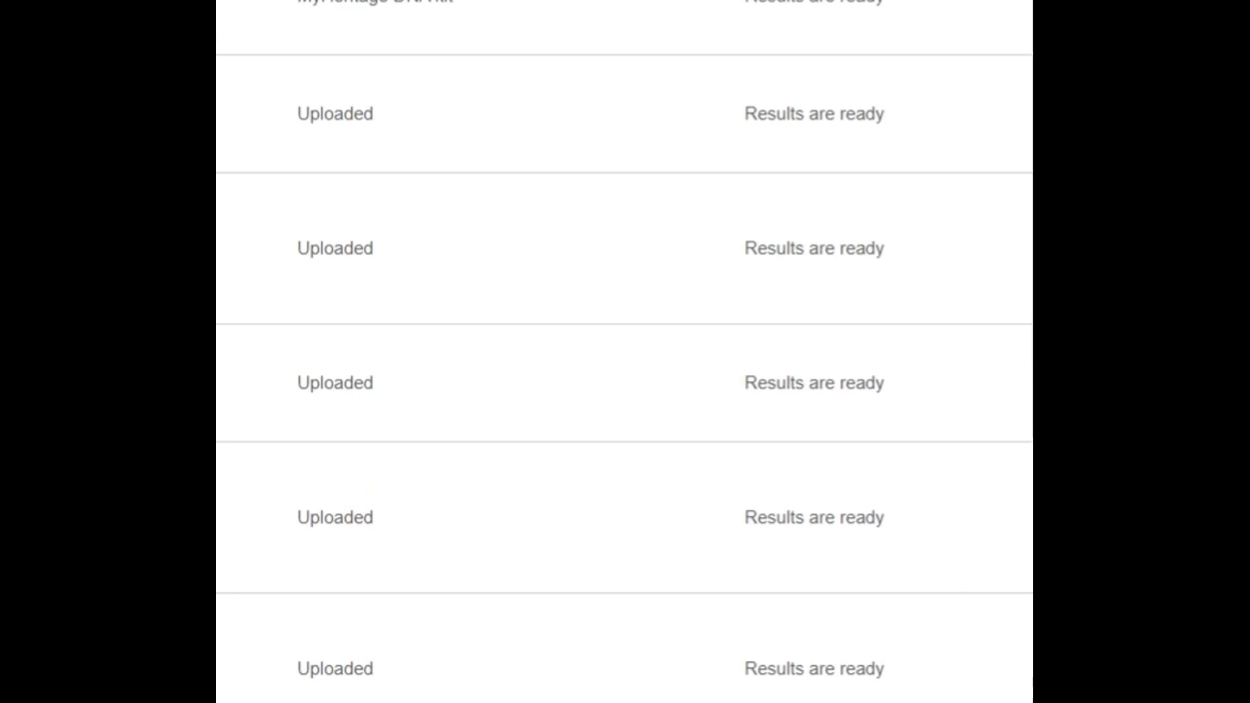
Step: Open another kit's DNA matches and find the sibling's match sharing 31.5% DNA
{"action": "left_click", "coordinate": [656, 444]}
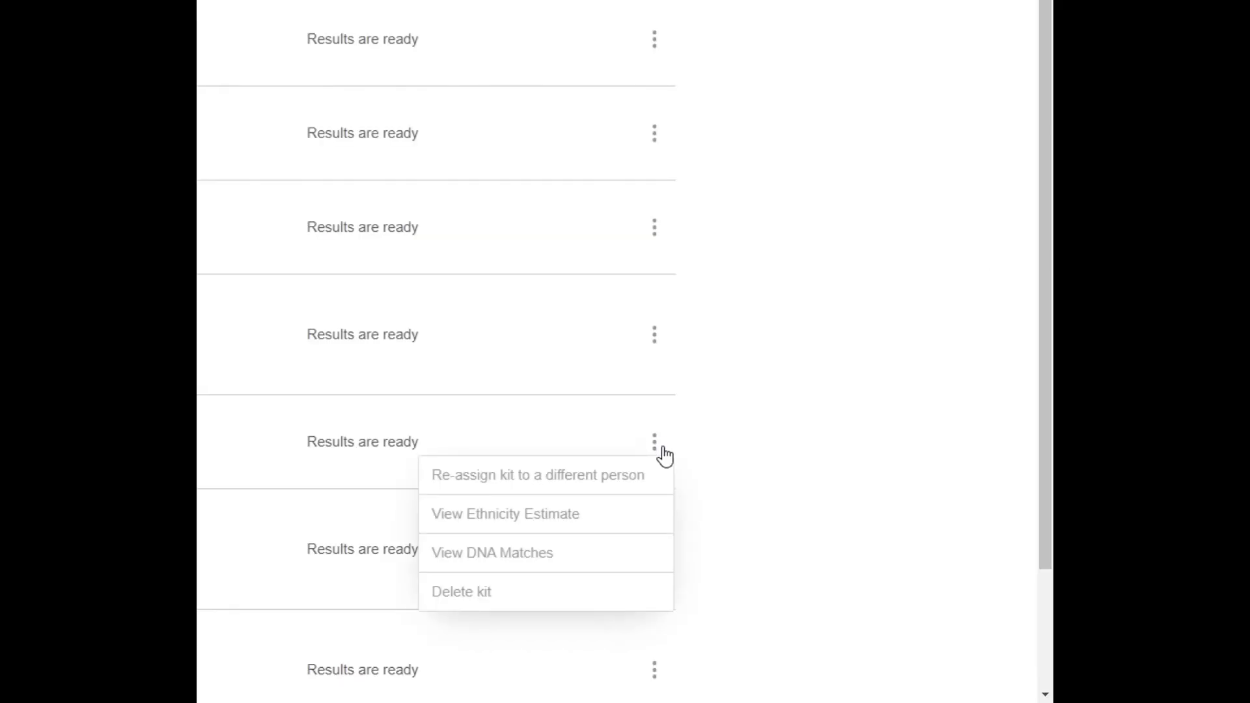
{"action": "left_click", "coordinate": [501, 553]}
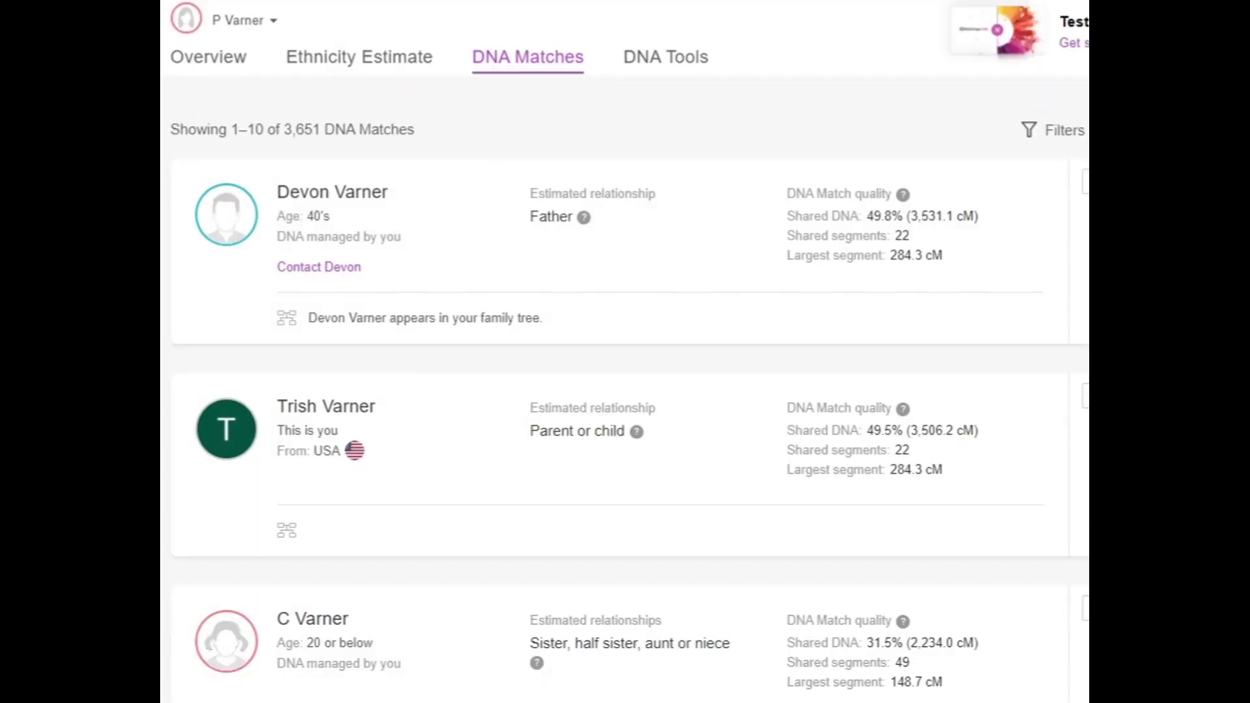
{"action": "scroll", "coordinate": [625, 351], "scroll_direction": "down", "scroll_amount": 2}
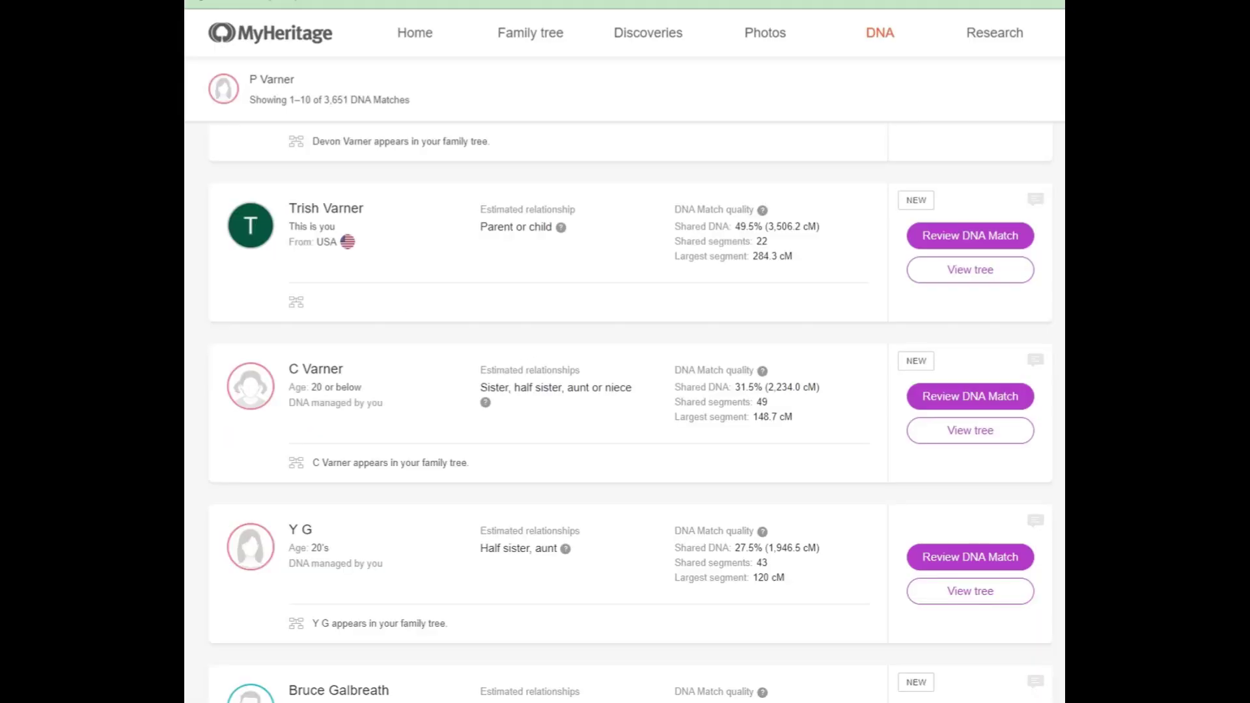
Step: Scroll through the page while moving on to MorleyDNA's extract-from-autosomal Y-DNA page
{"action": "scroll", "coordinate": [625, 411], "scroll_direction": "up", "scroll_amount": 3}
{"action": "scroll", "coordinate": [666, 370], "scroll_direction": "down", "scroll_amount": 1}
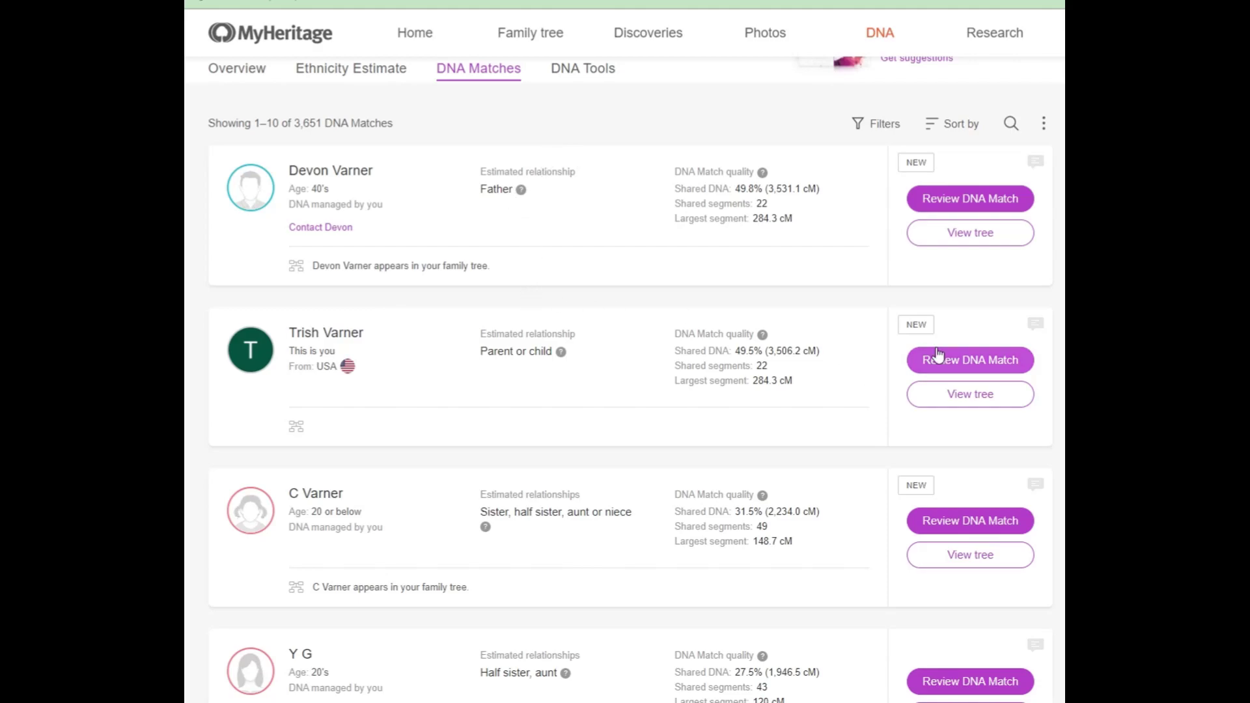
{"action": "scroll", "coordinate": [625, 378], "scroll_direction": "down", "scroll_amount": 1}
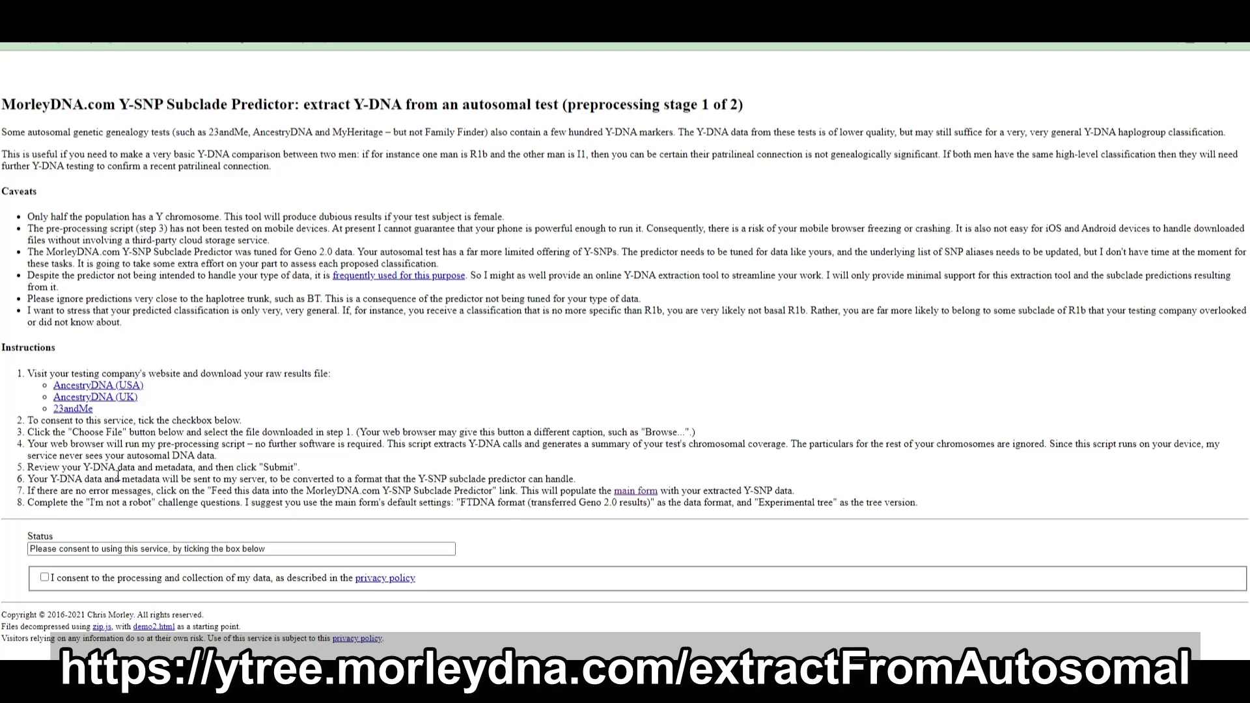
Step: Consent to processing of the DNA data and scroll down to the AncestryDNA raw file upload
{"action": "left_click", "coordinate": [44, 578]}
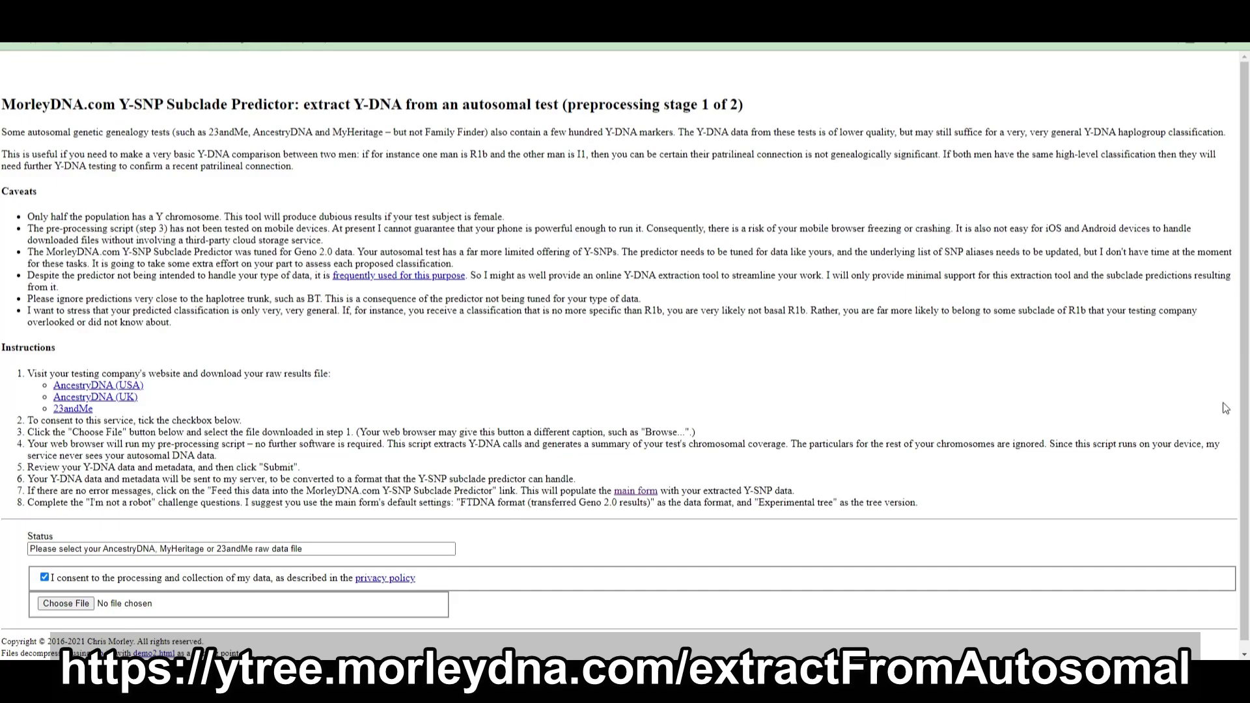
{"action": "scroll", "coordinate": [1227, 408], "scroll_direction": "down", "scroll_amount": 1}
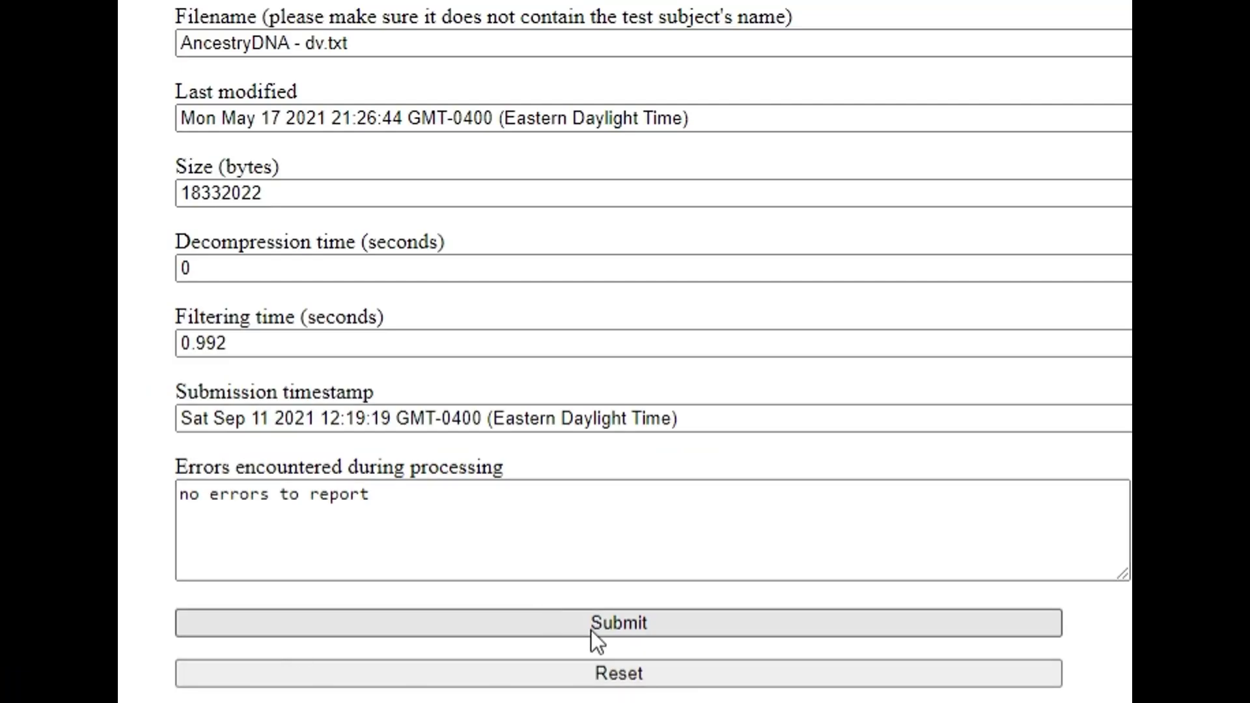
Step: Submit the Y-DNA data extracted from the AncestryDNA raw file
{"action": "left_click", "coordinate": [591, 630]}
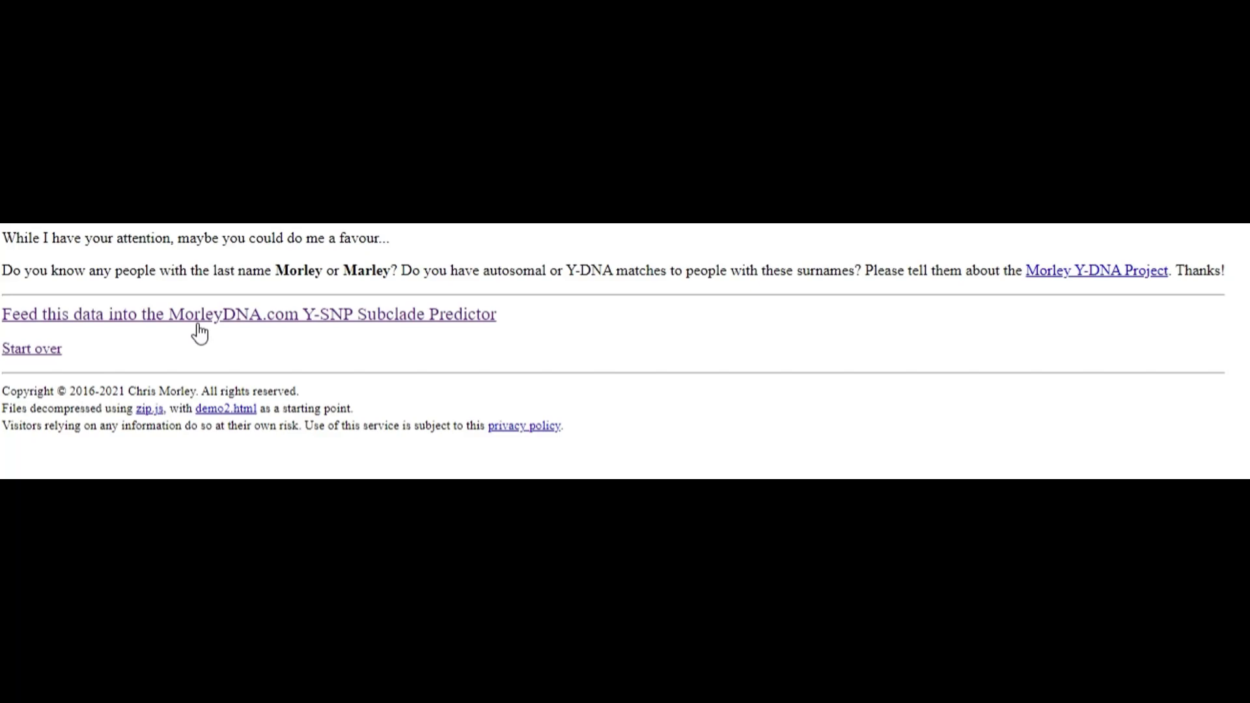
Step: Feed the data into the Y-SNP Subclade Predictor, pass the robot check and give data-processing consent
{"action": "left_click", "coordinate": [193, 321]}
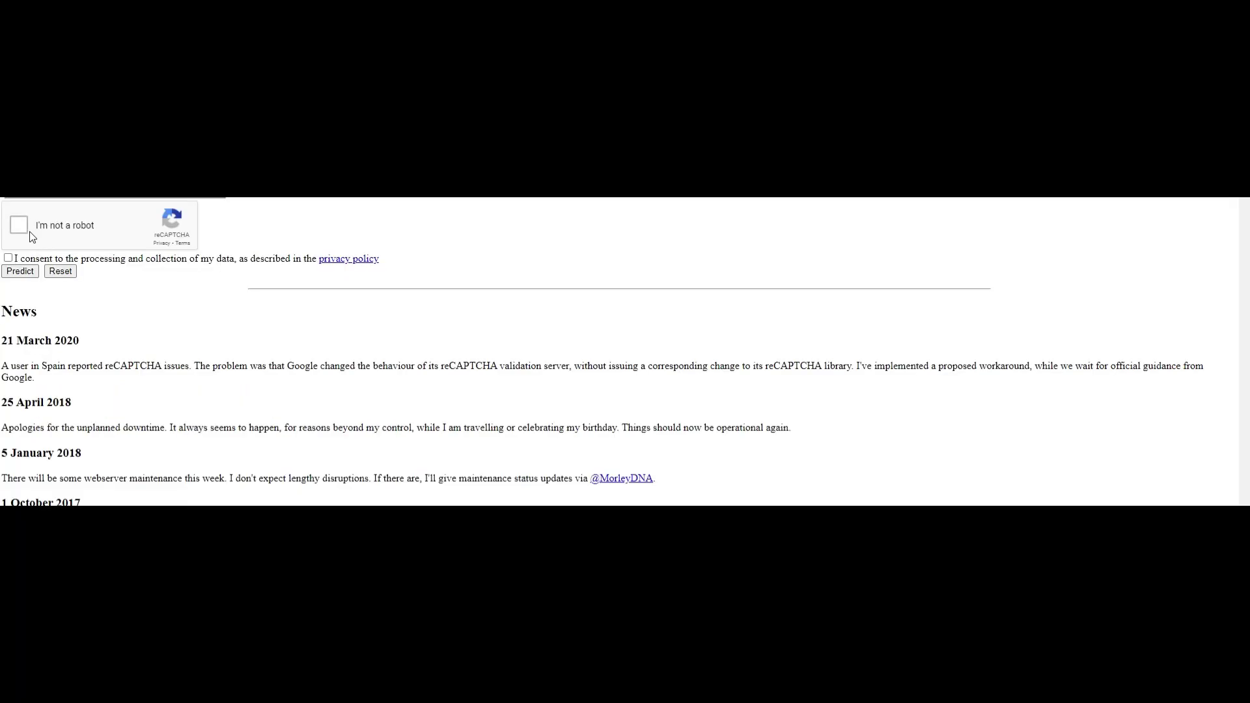
{"action": "left_click", "coordinate": [19, 223]}
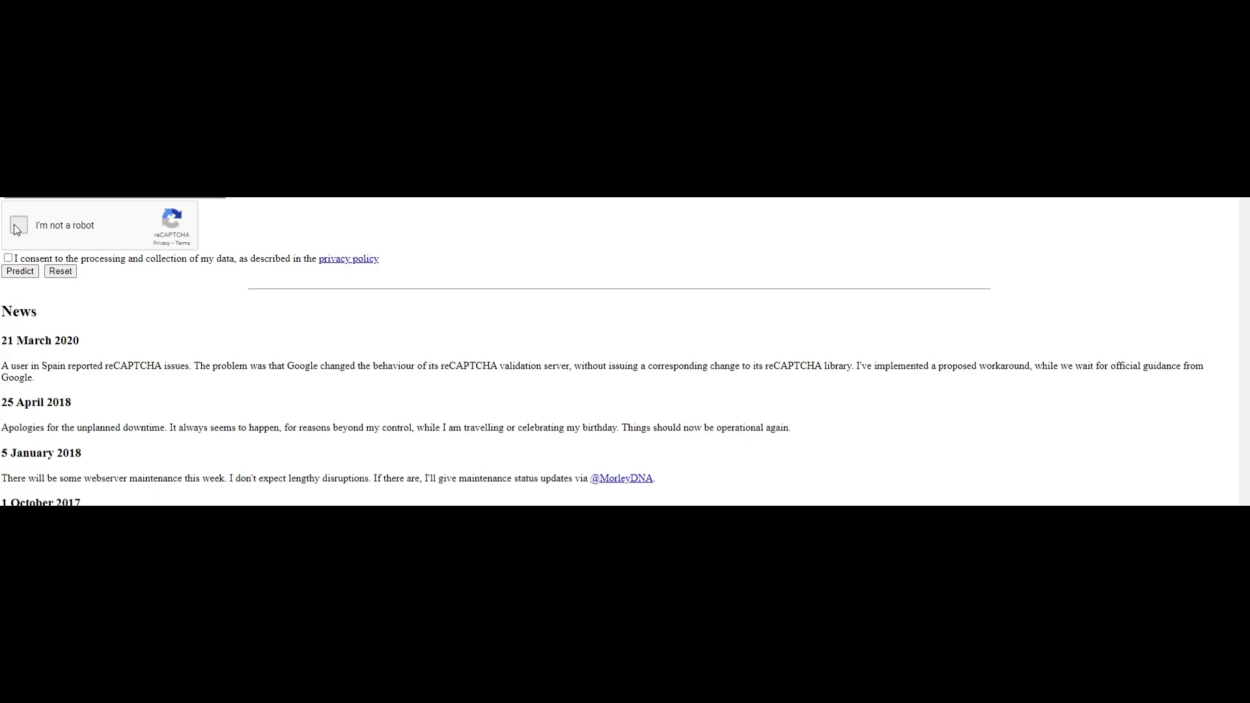
{"action": "left_click", "coordinate": [8, 258]}
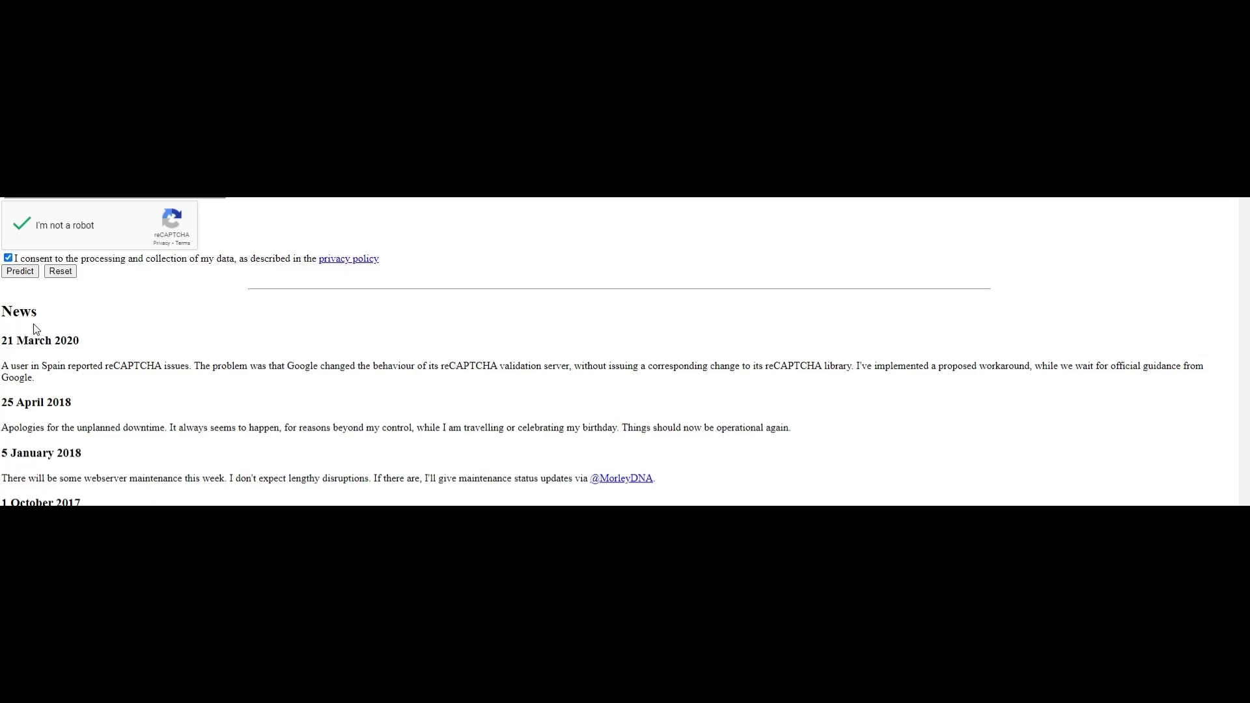